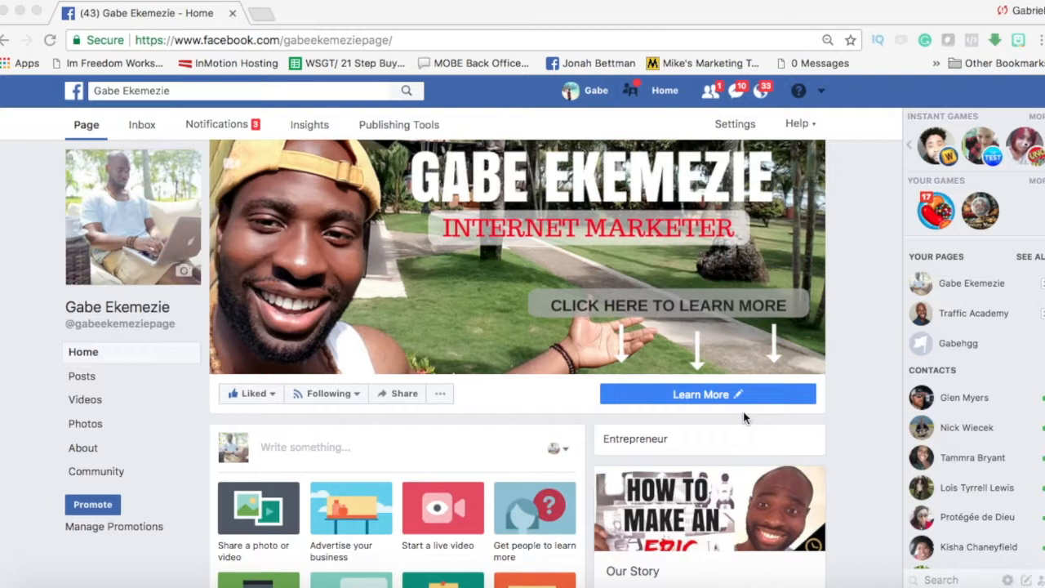
- Look over the existing business page, from its cover and action button to its weekly statistics and posts
scroll(743, 417, down, 3)
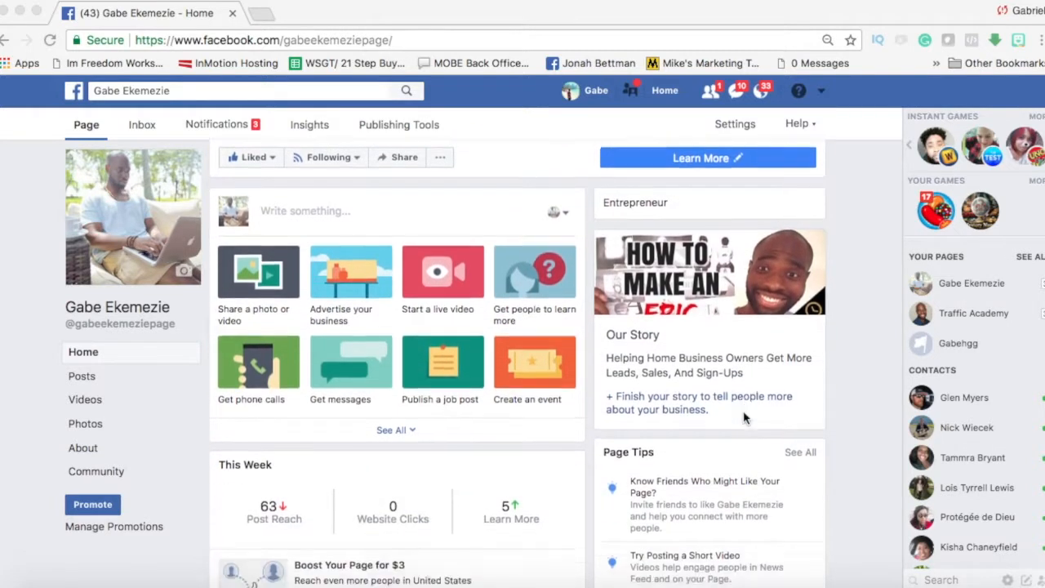
scroll(743, 418, down, 5)
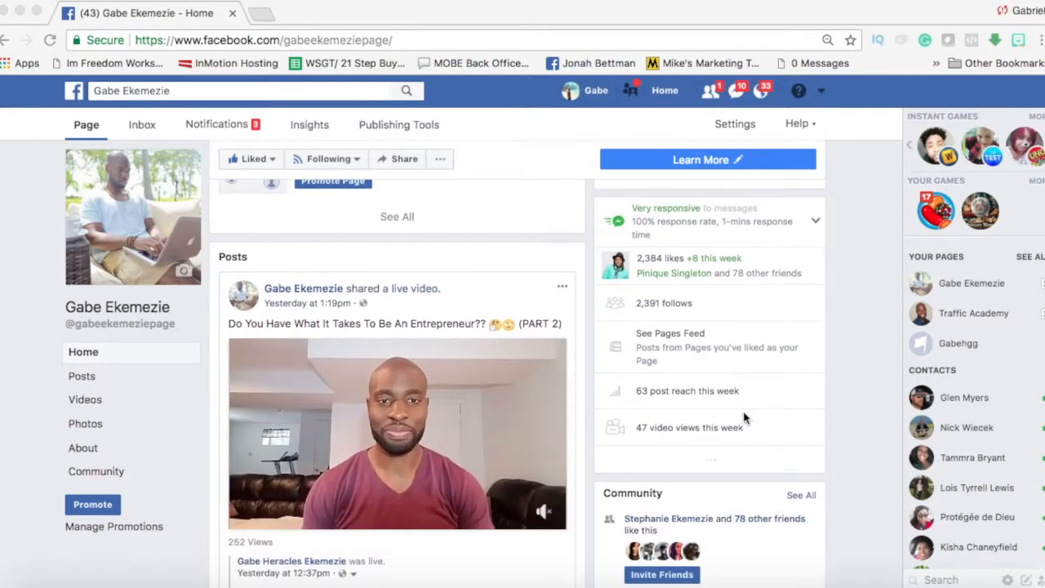
scroll(744, 417, down, 4)
scroll(743, 417, up, 6)
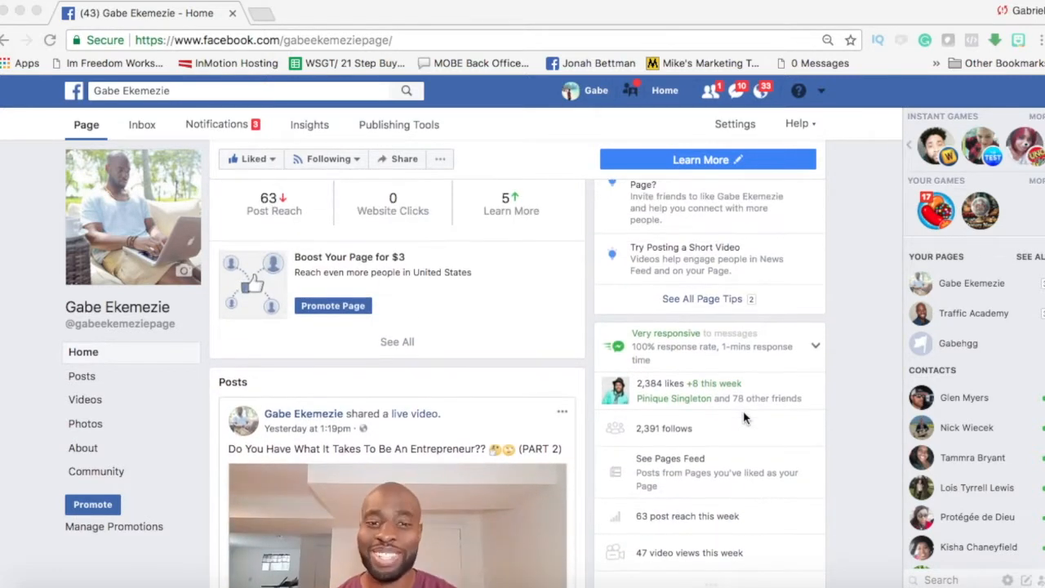
scroll(743, 418, up, 4)
scroll(744, 418, up, 3)
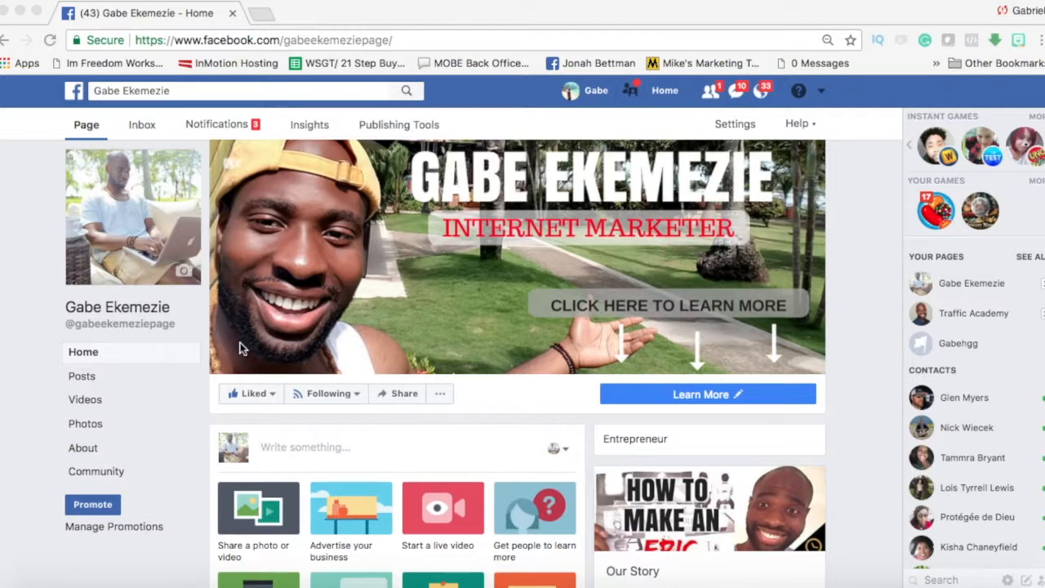
- Search Facebook for the existing page by its username and open the page from the results
click(182, 318)
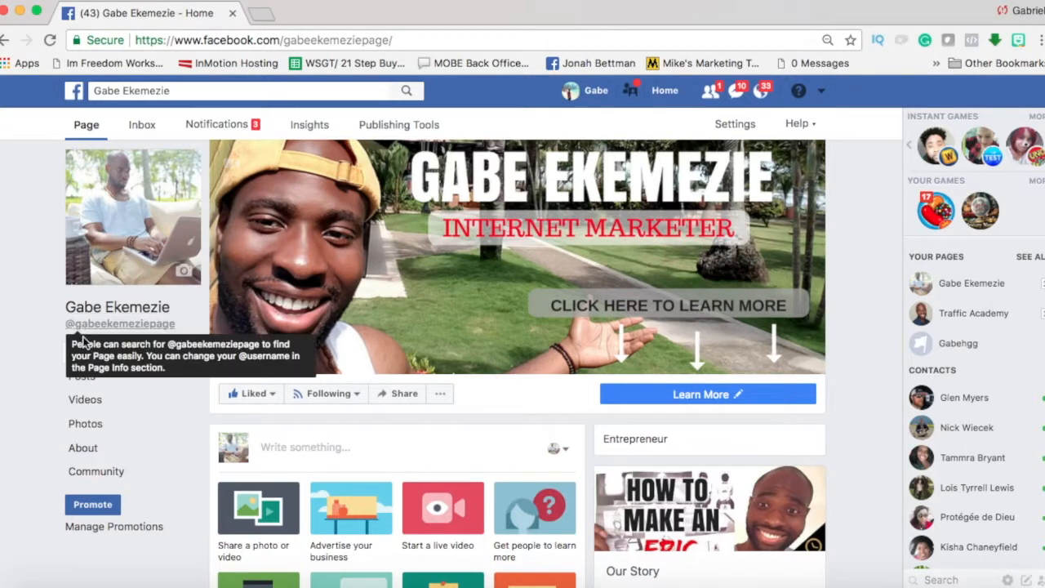
click(180, 92)
key(BackSpace)
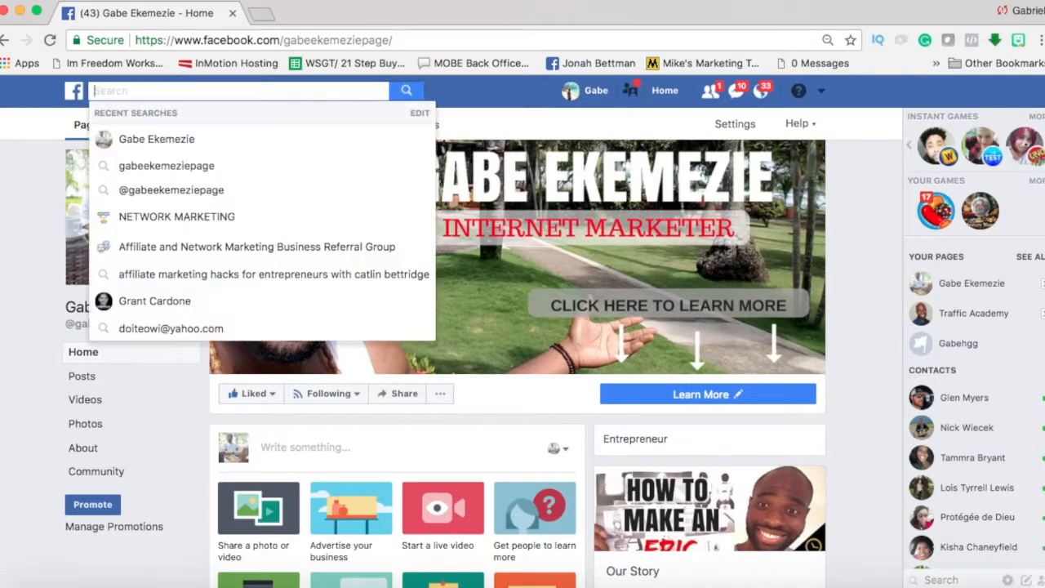
text(gabe)
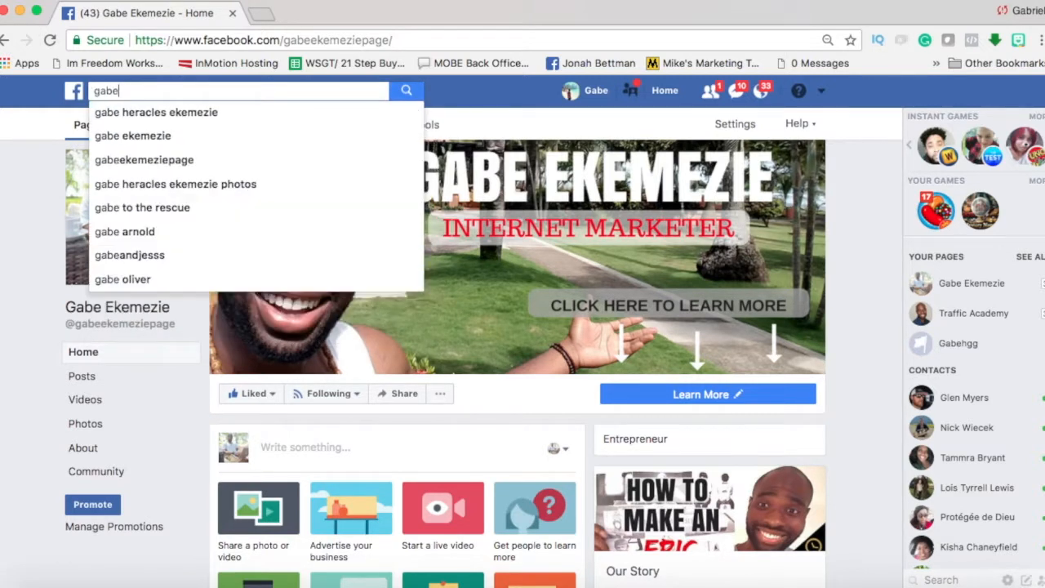
text(ekemeziepage)
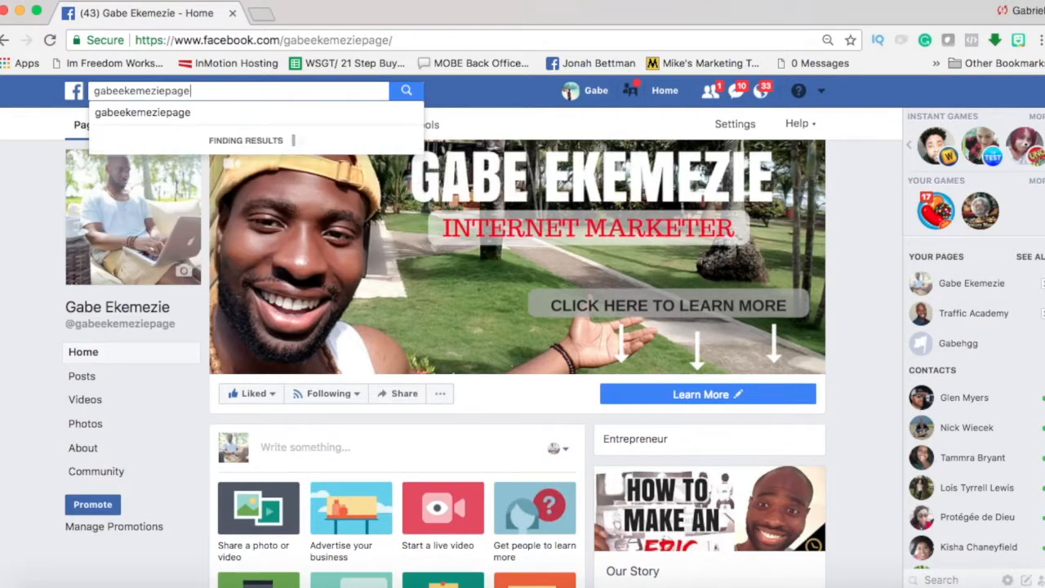
key(Return)
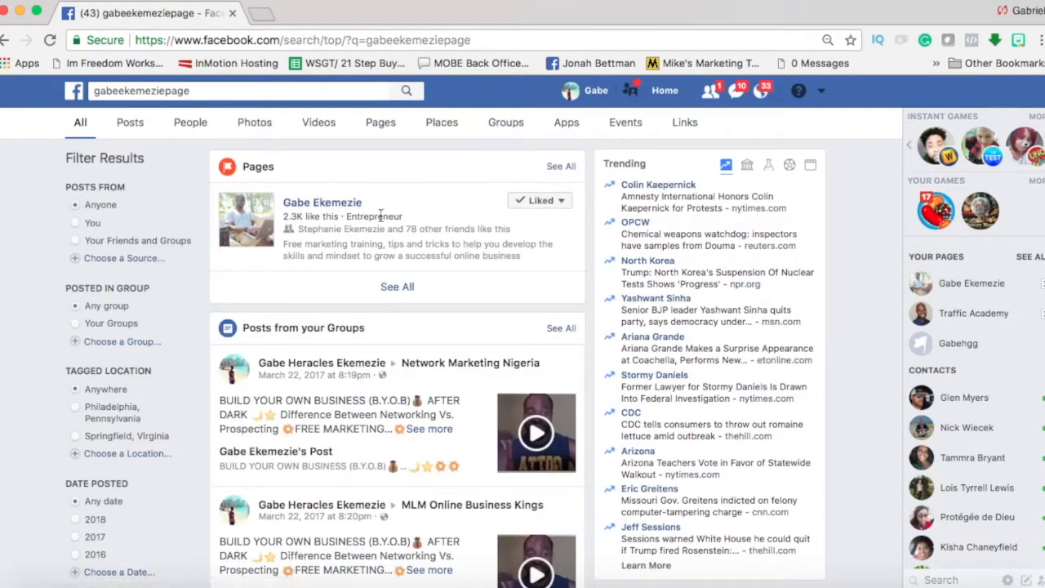
click(321, 204)
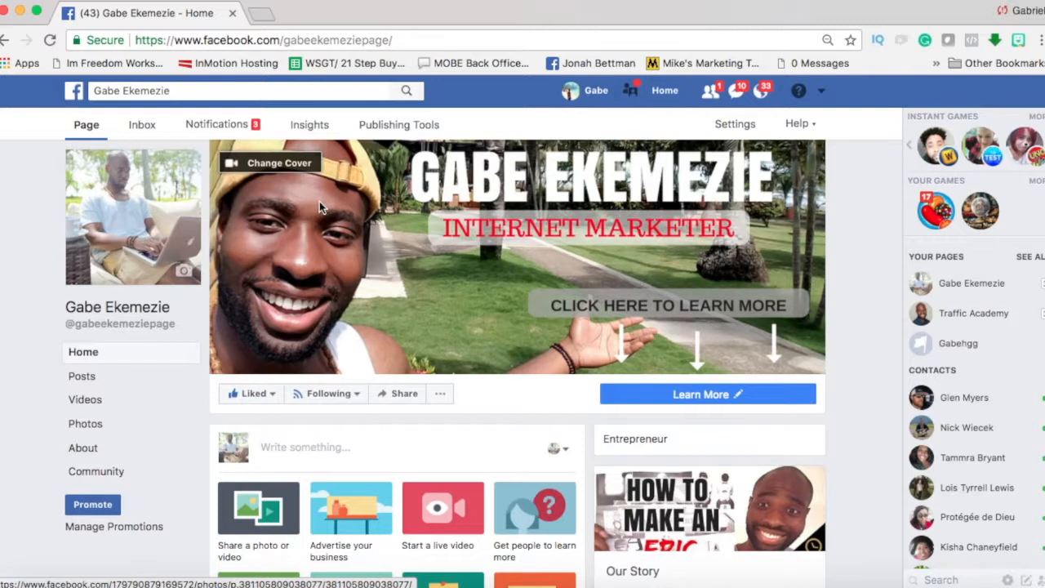
- Go to facebook.com and start creating a new page
click(311, 41)
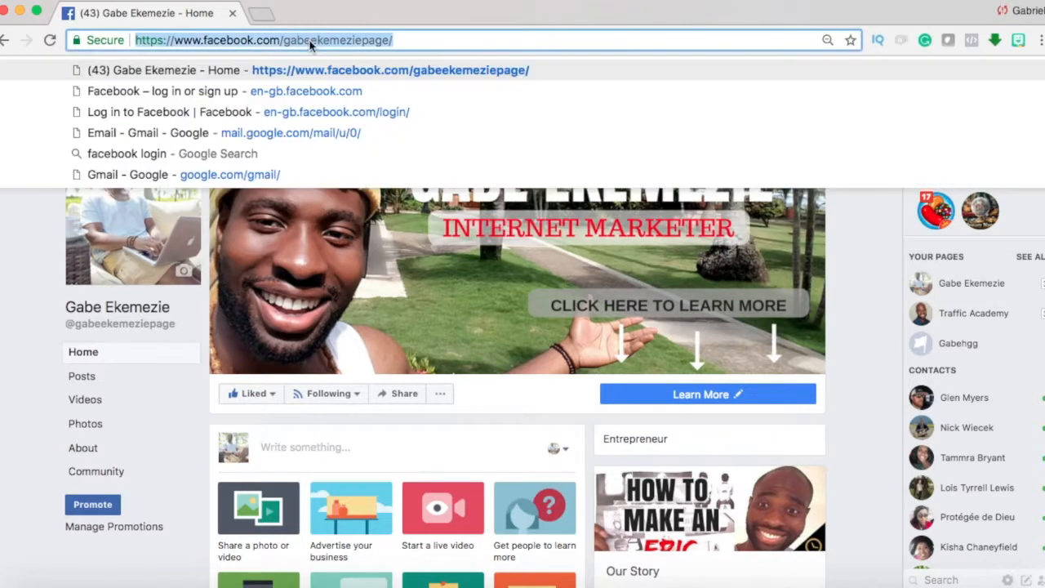
text(facebook.com)
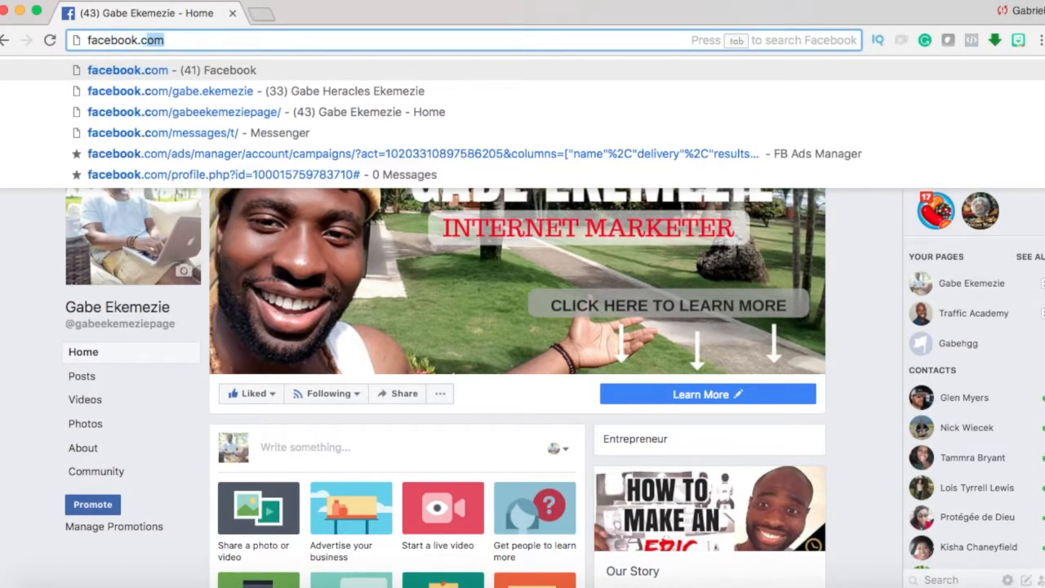
key(Return)
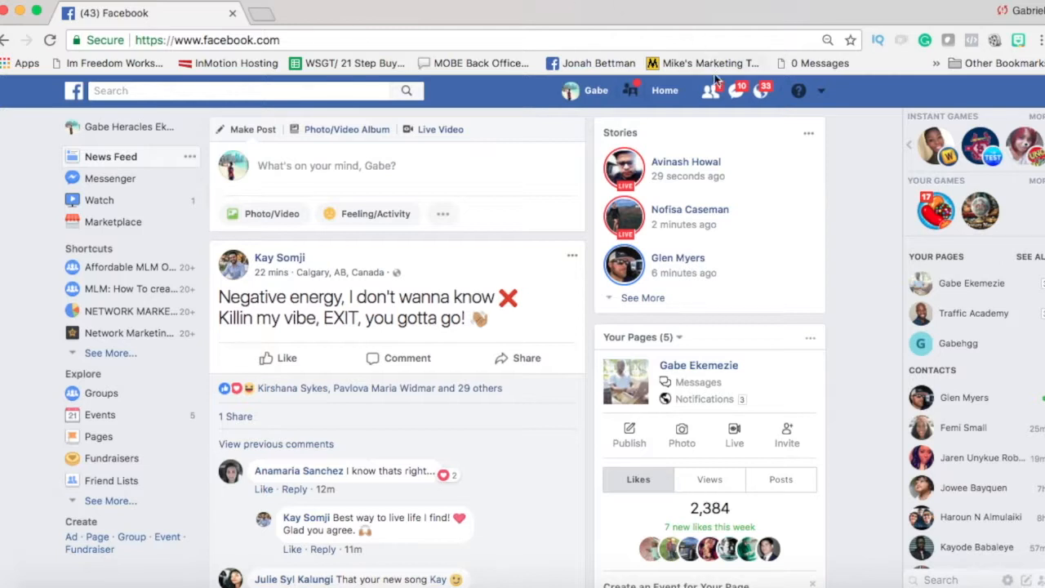
click(823, 91)
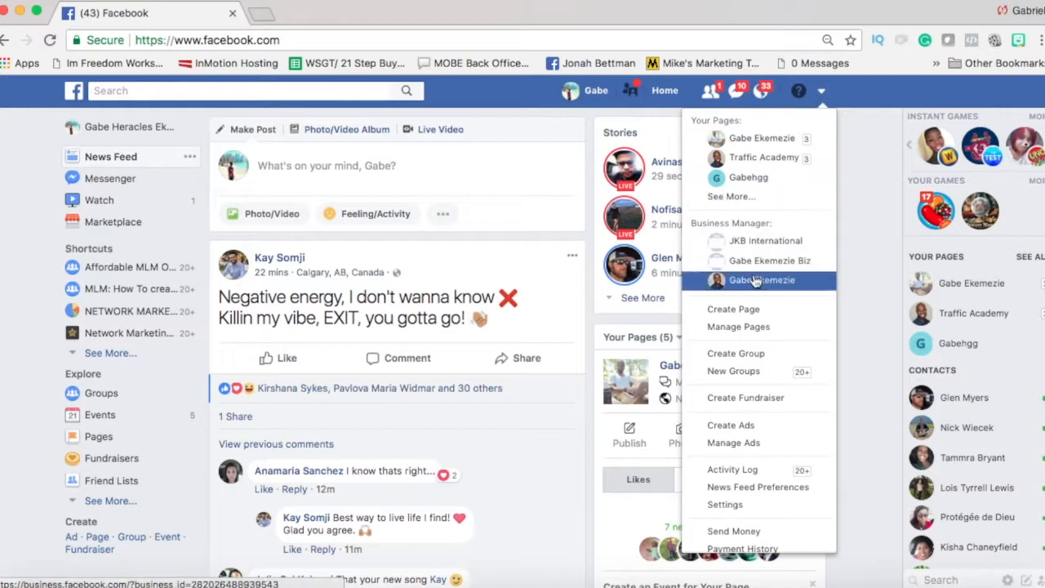
click(734, 311)
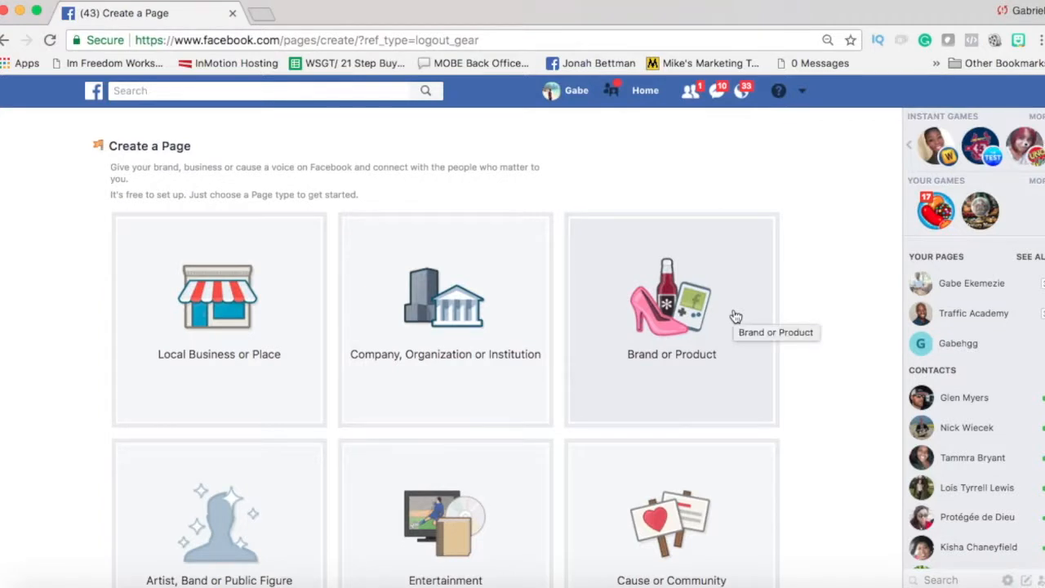
- Select Brand or Product as the page type and set its category to Brand
scroll(735, 317, down, 2)
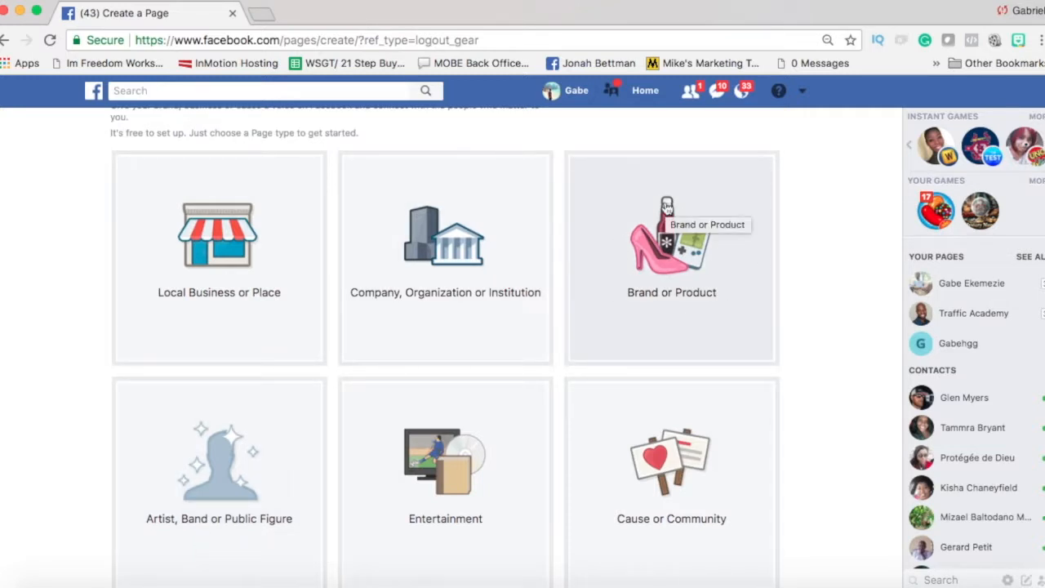
click(673, 268)
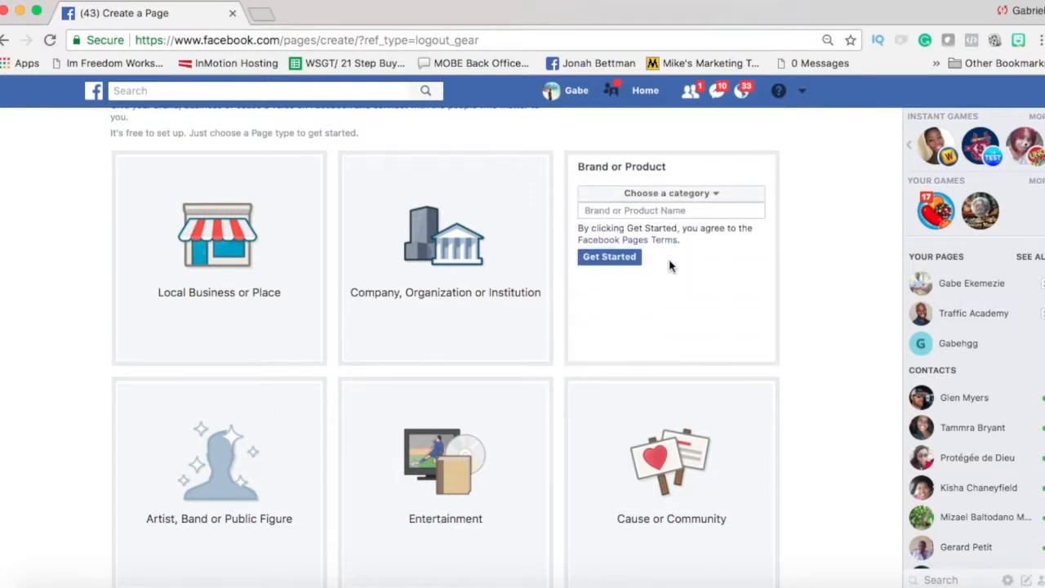
click(709, 198)
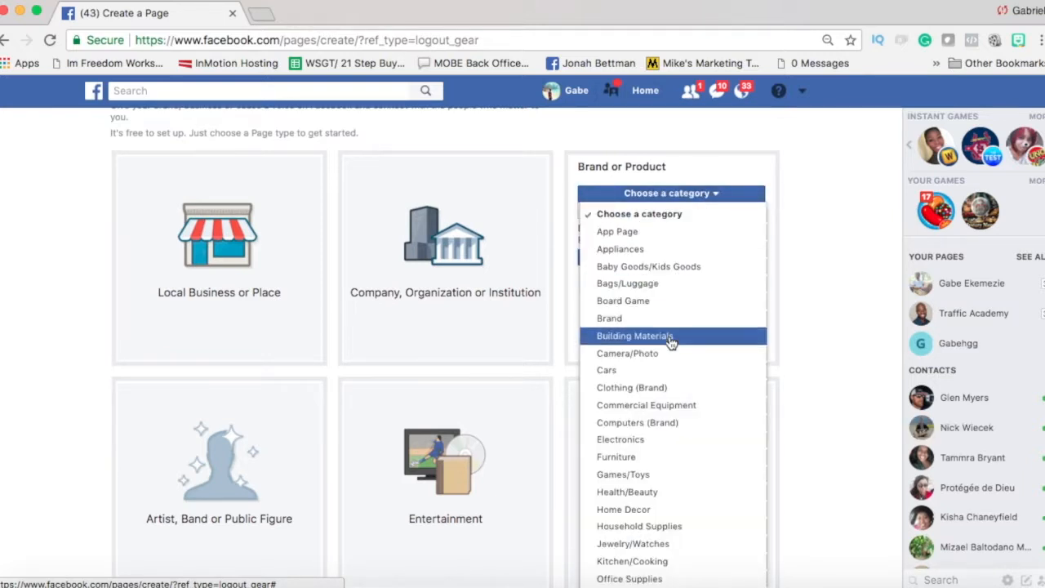
scroll(671, 341, down, 2)
scroll(670, 342, down, 5)
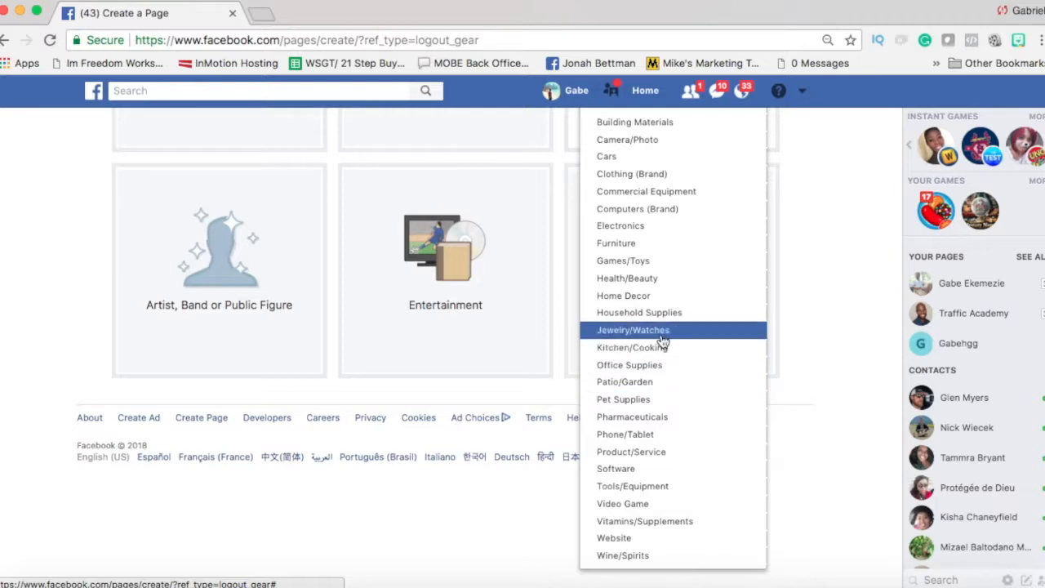
scroll(661, 340, up, 3)
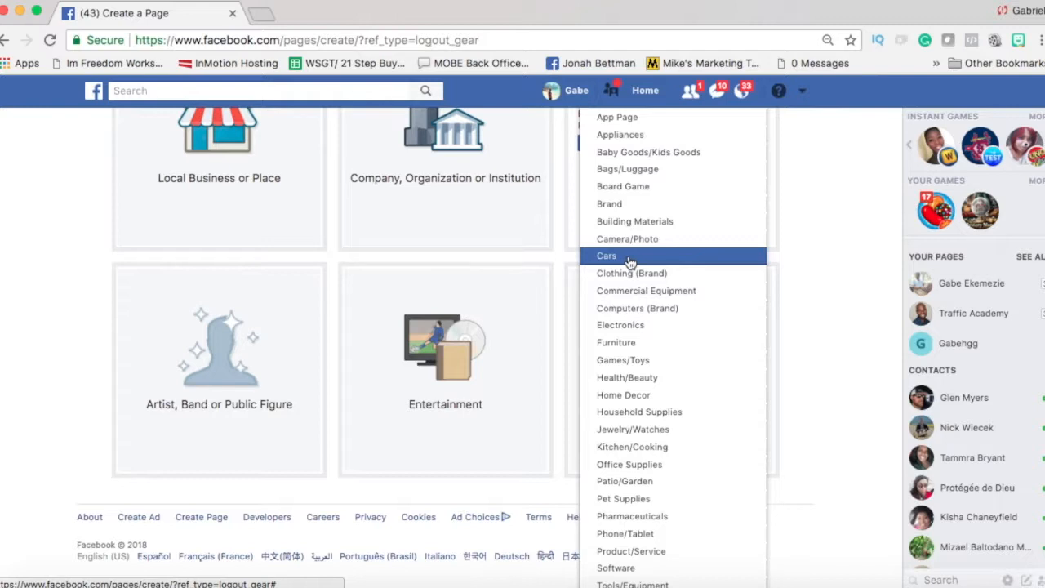
scroll(630, 262, up, 3)
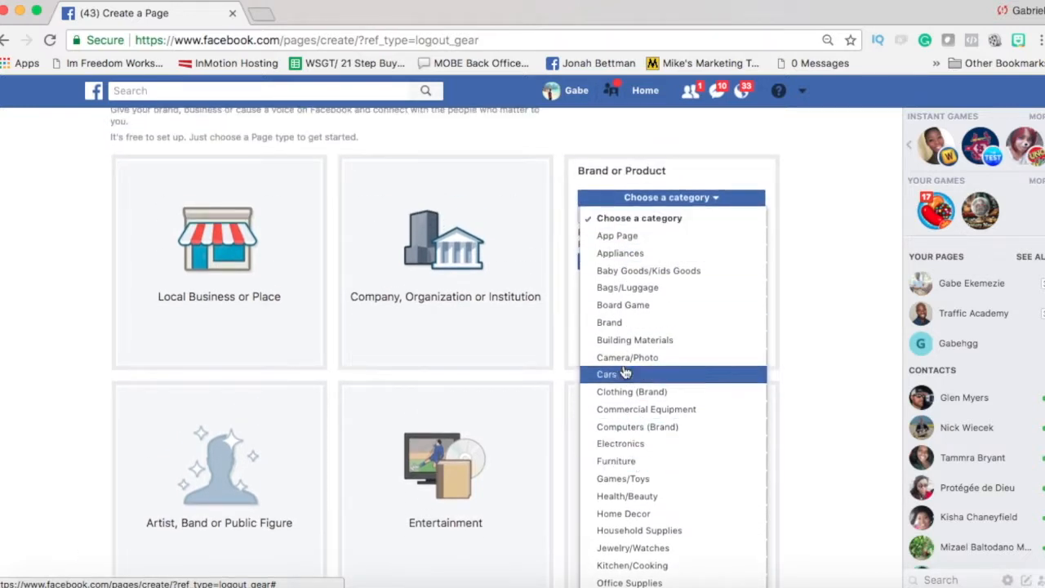
click(649, 325)
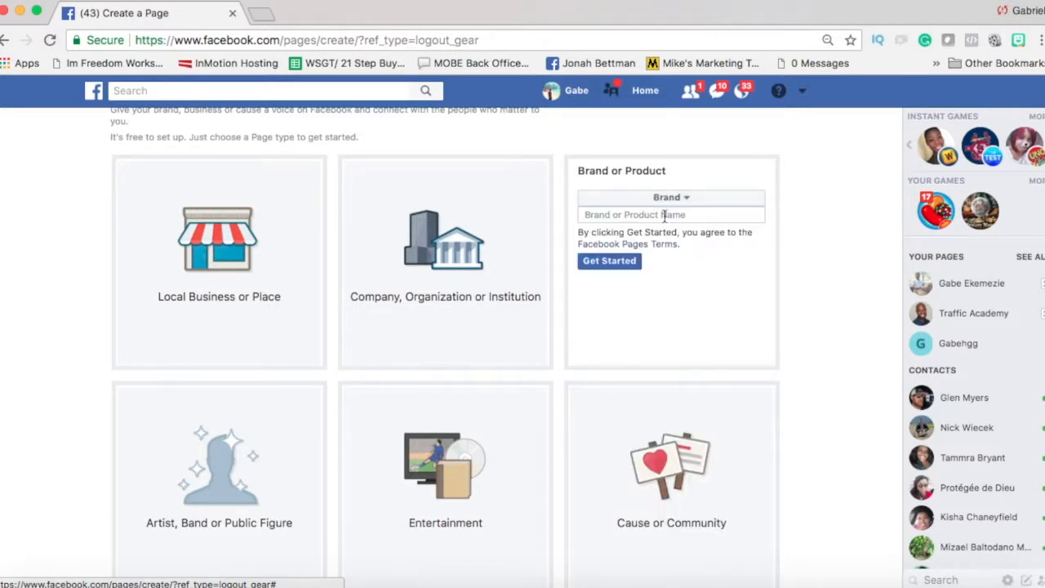
- Name the brand page "Top Tier Tutor" and get started with creating it
click(664, 214)
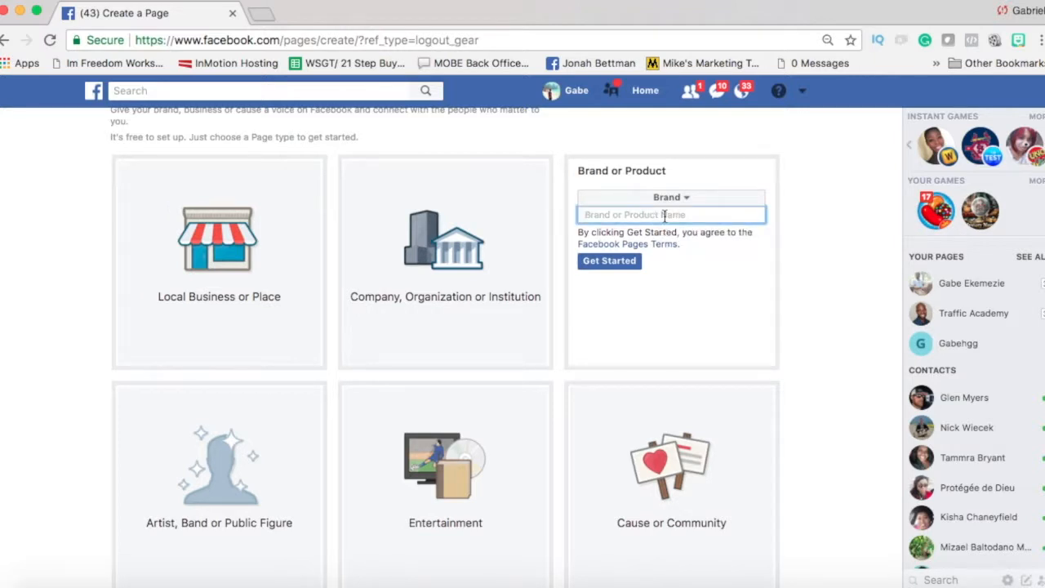
text(Top Tier Tutor)
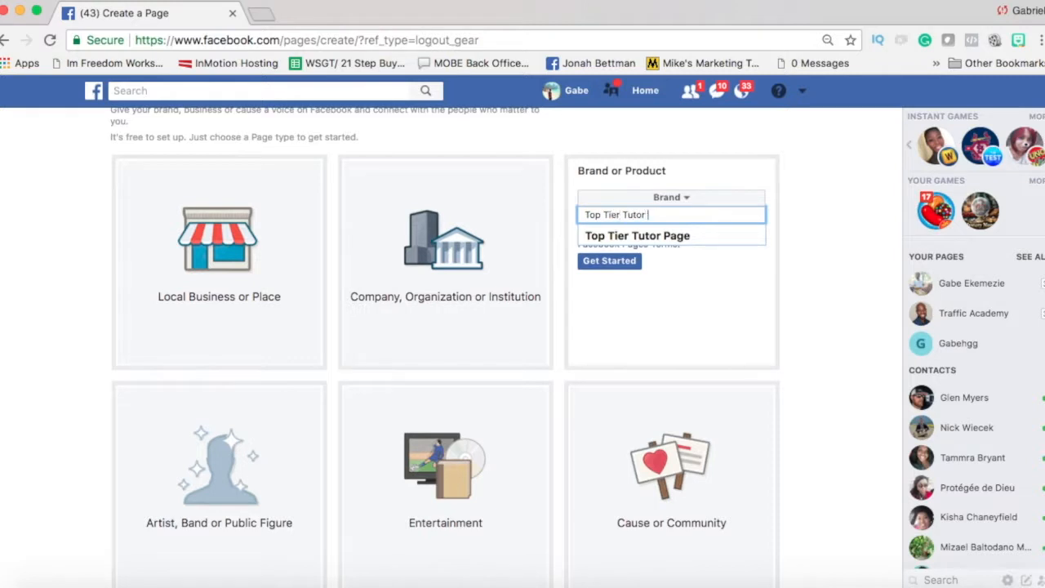
click(707, 295)
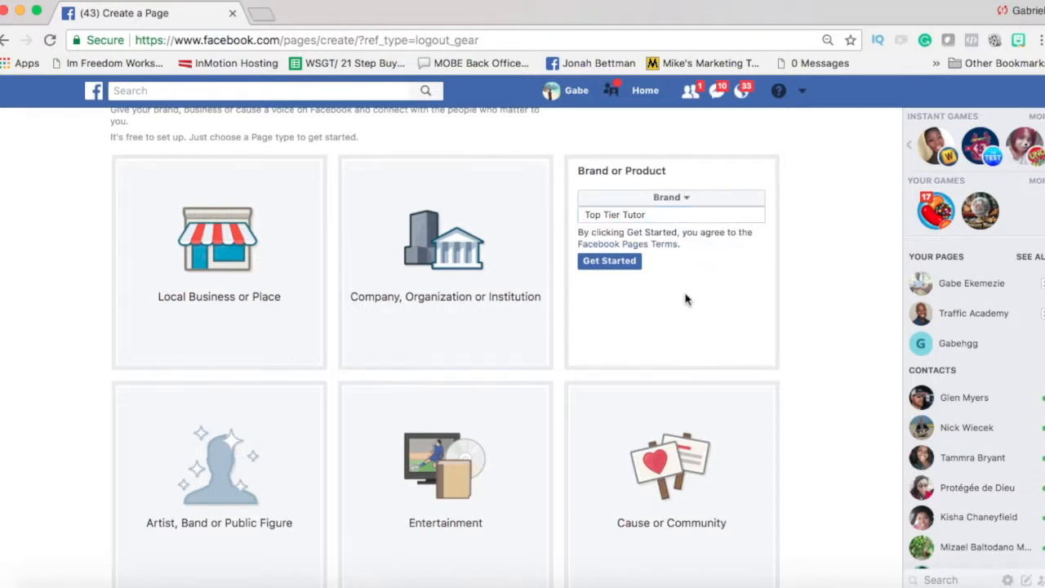
click(608, 268)
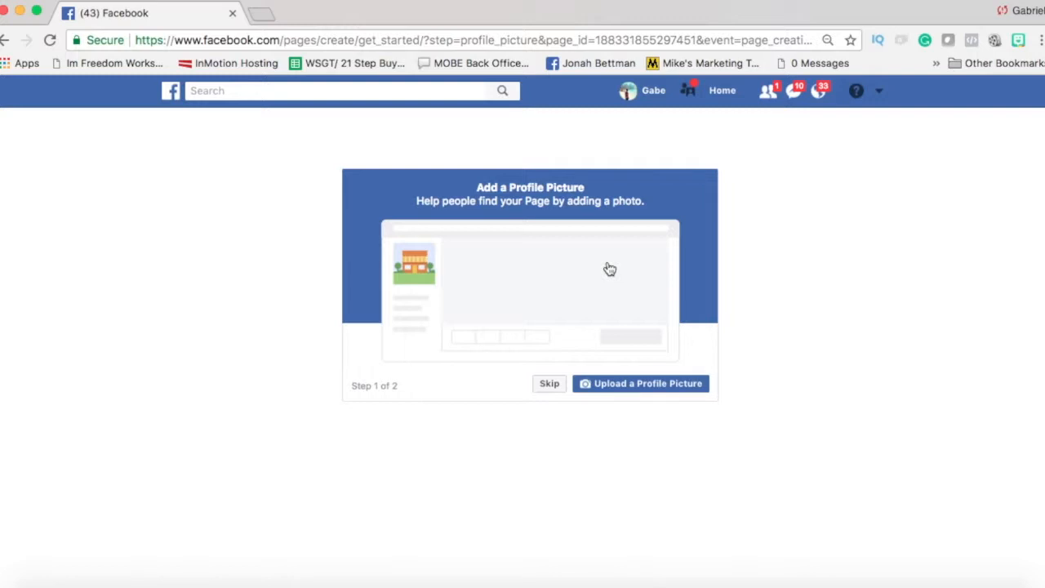
- Skip the profile picture and cover photo setup steps and dismiss the tip about inviting friends
click(545, 387)
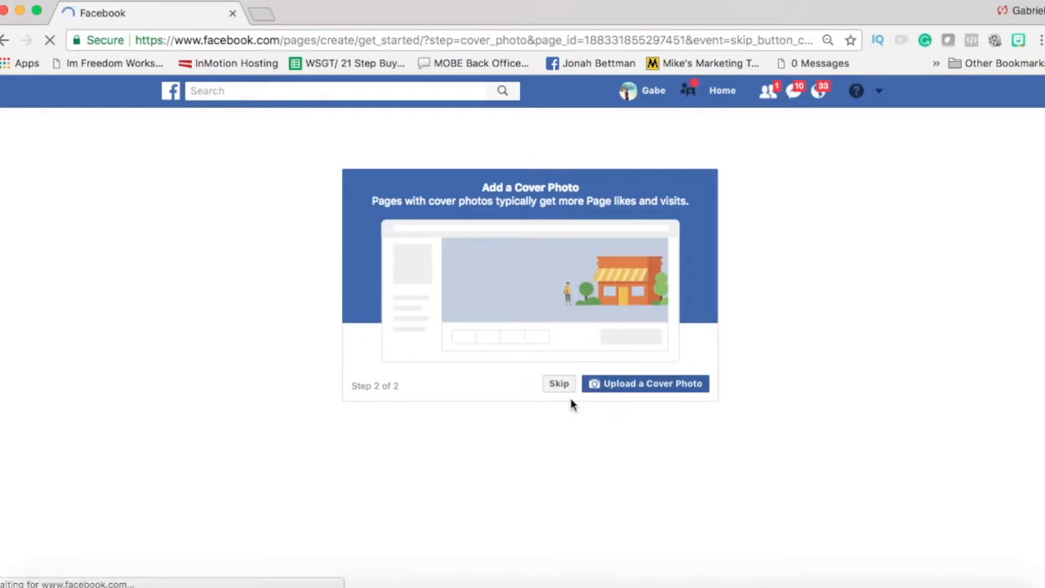
click(559, 386)
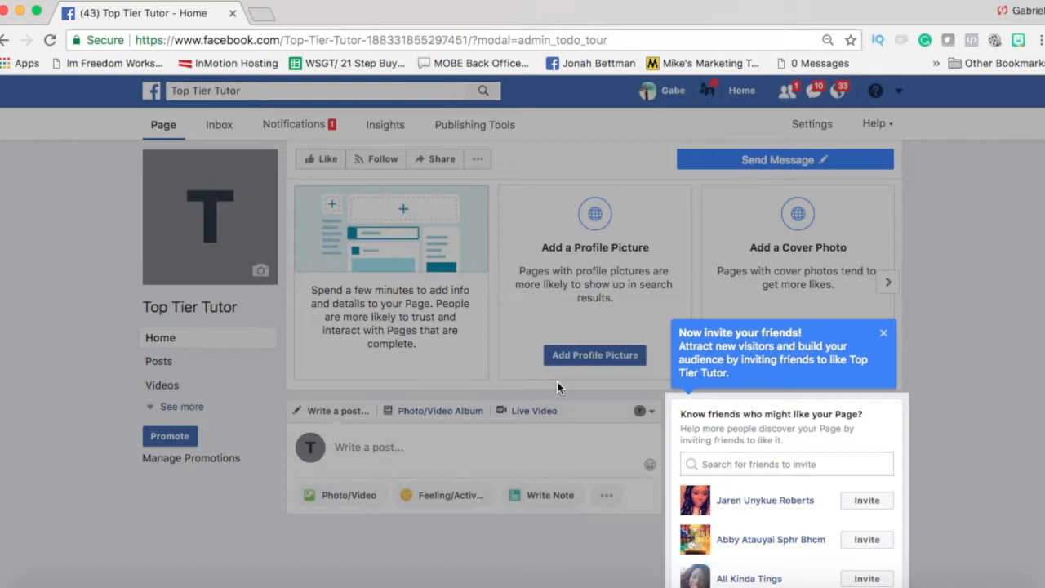
scroll(675, 461, down, 5)
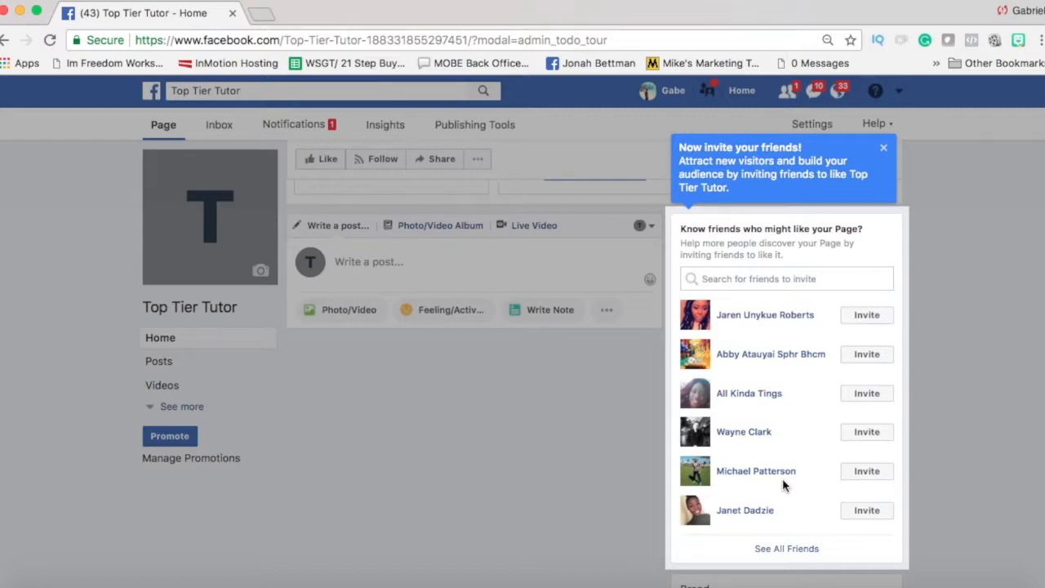
scroll(782, 485, up, 3)
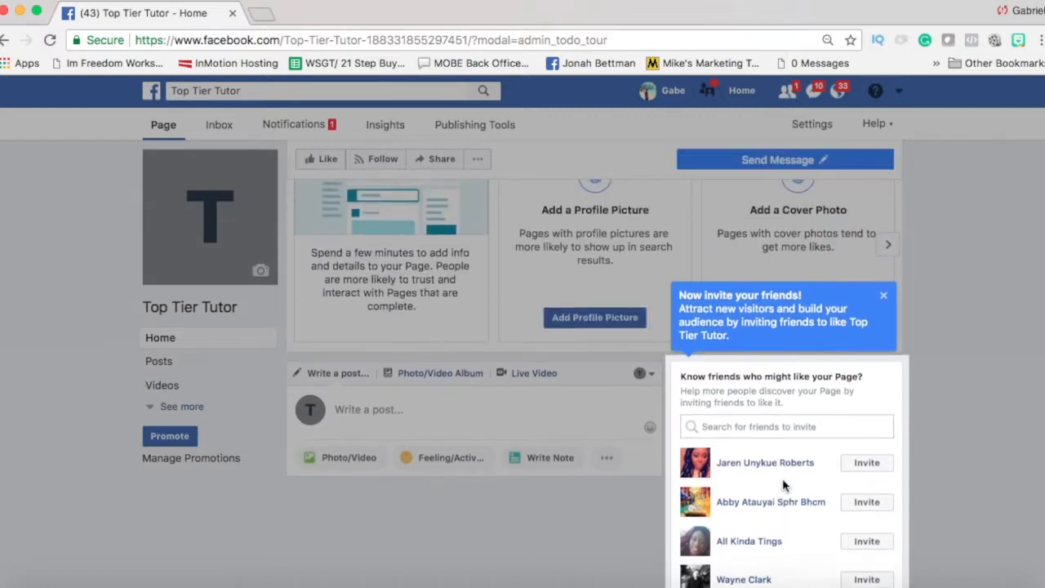
click(884, 334)
scroll(602, 433, up, 6)
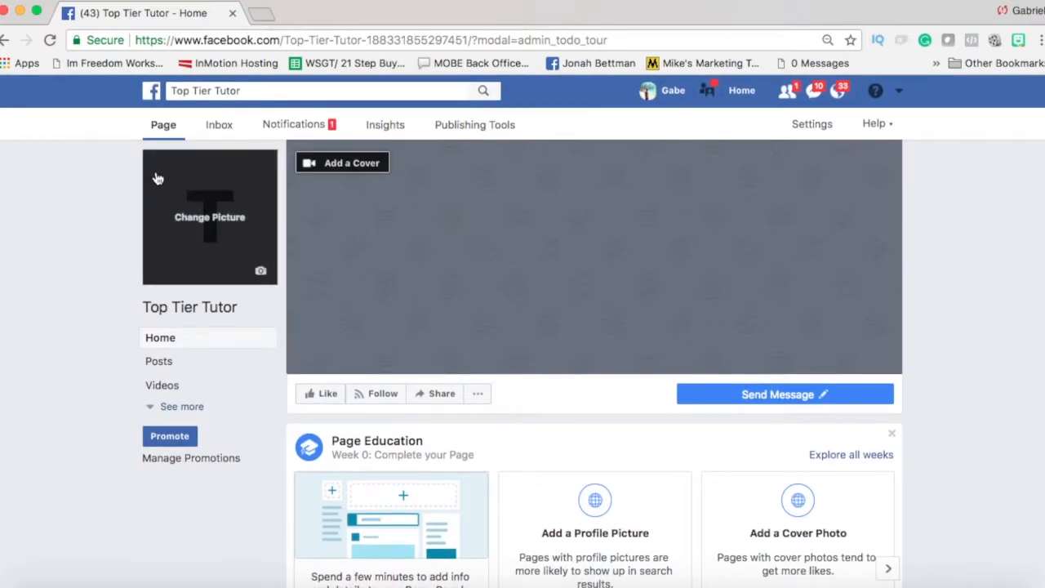
- Start uploading a new profile picture from the computer and open the LIFESTYLE folder in Pictures
mouse_move(258, 271)
click(261, 273)
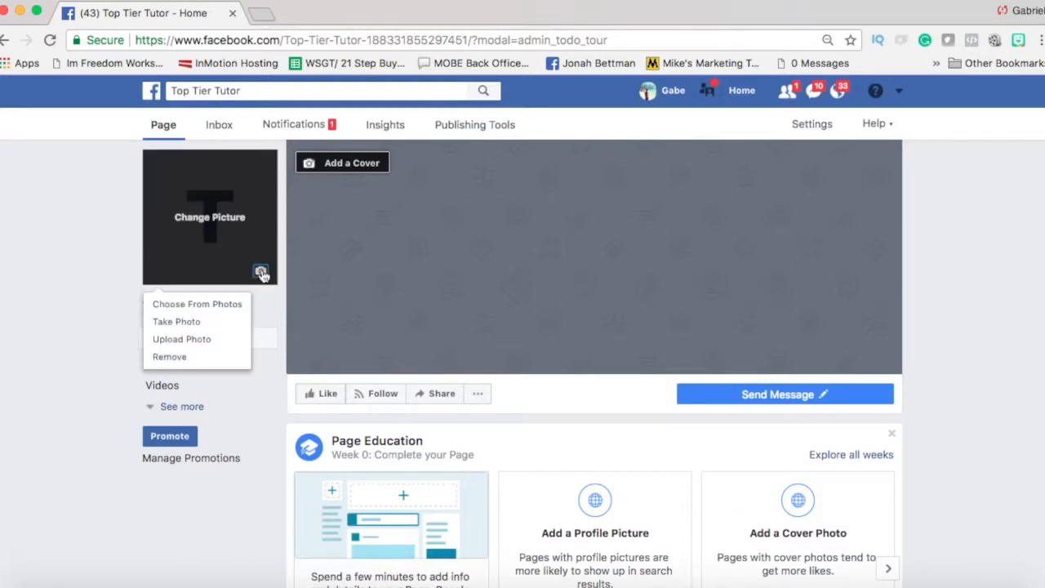
click(211, 345)
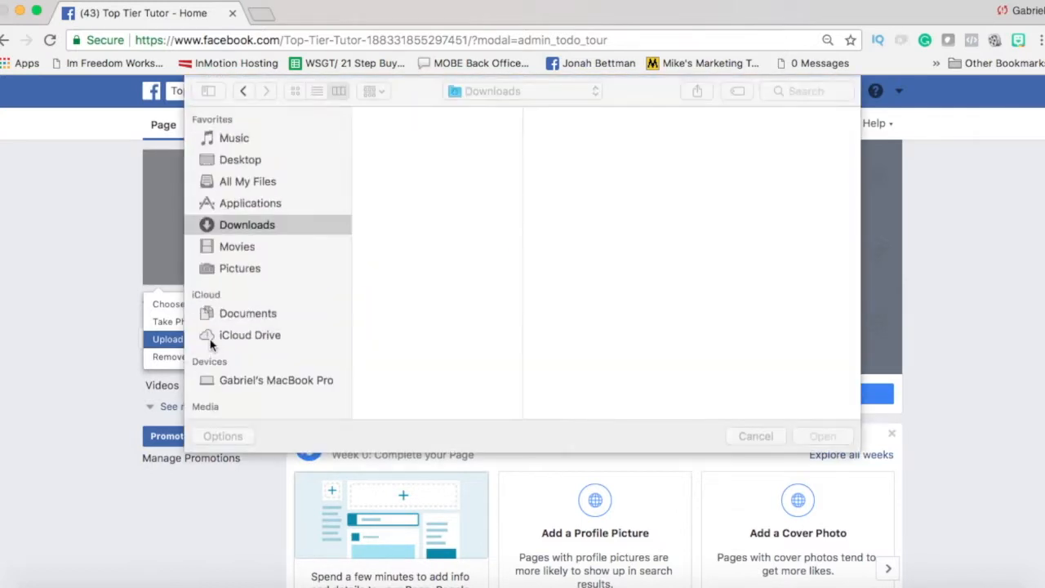
click(250, 277)
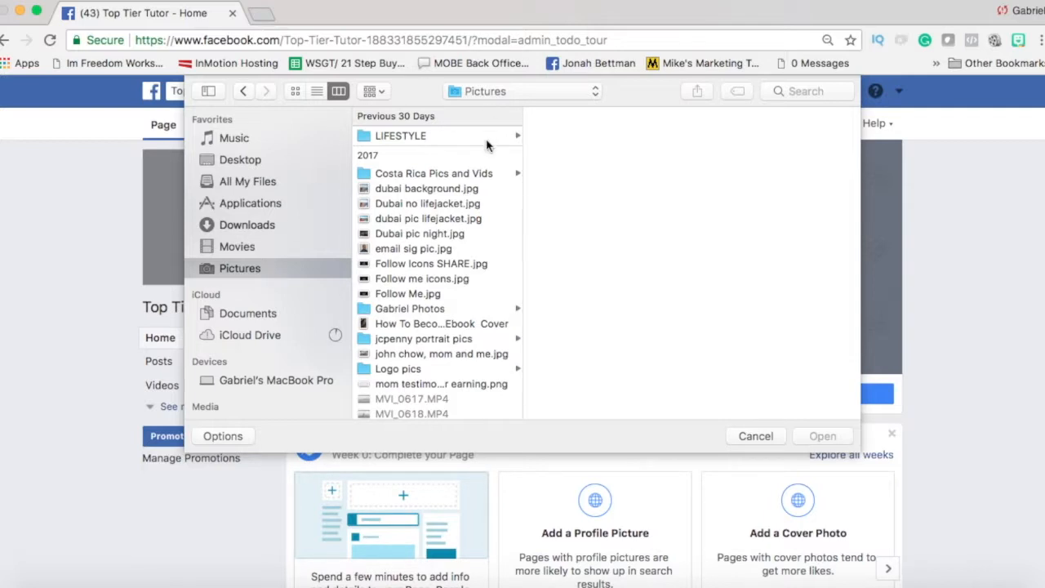
click(510, 138)
scroll(581, 298, down, 10)
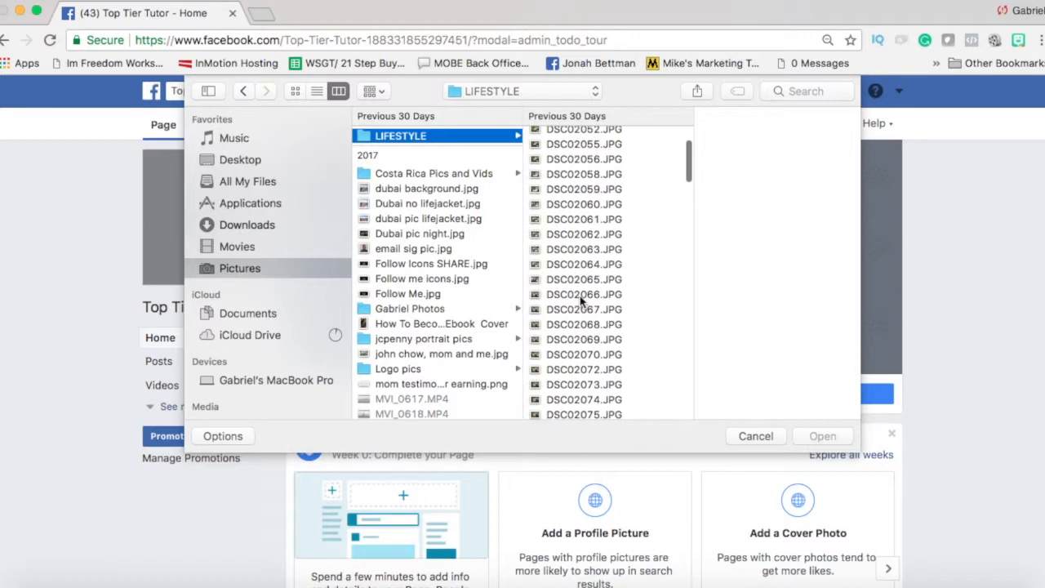
- Check several photos in the LIFESTYLE folder and upload DSC02099.JPG as the profile picture
scroll(581, 301, down, 2)
click(581, 297)
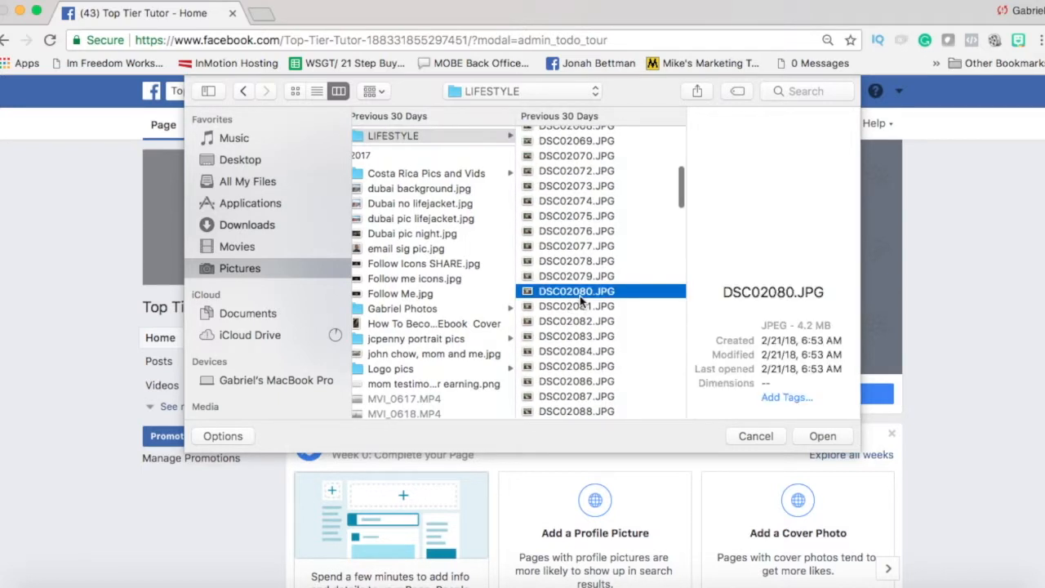
scroll(581, 302, down, 3)
scroll(582, 298, down, 1)
click(576, 316)
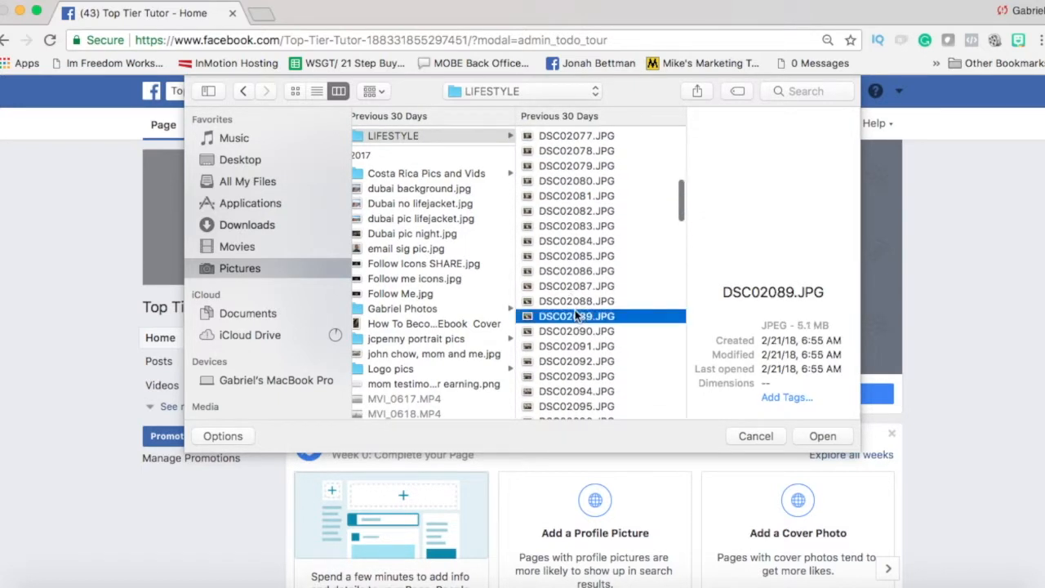
click(571, 333)
click(571, 391)
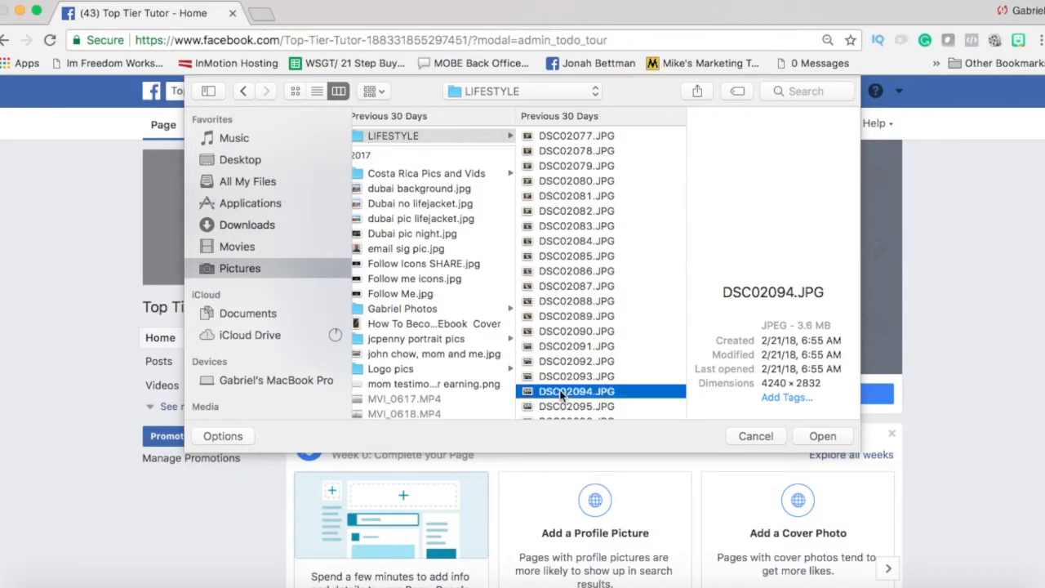
scroll(562, 396, down, 4)
click(576, 324)
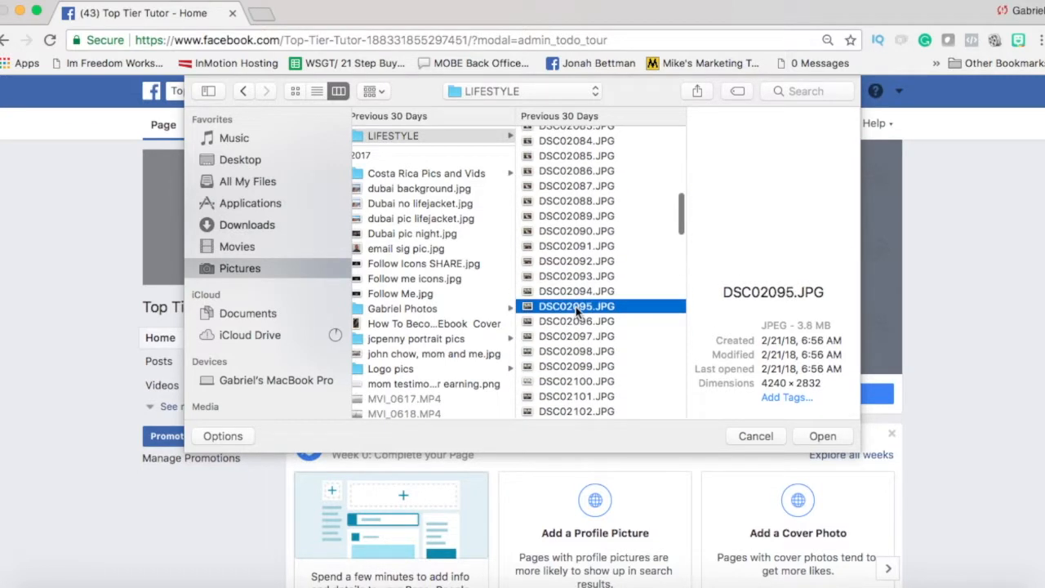
click(571, 367)
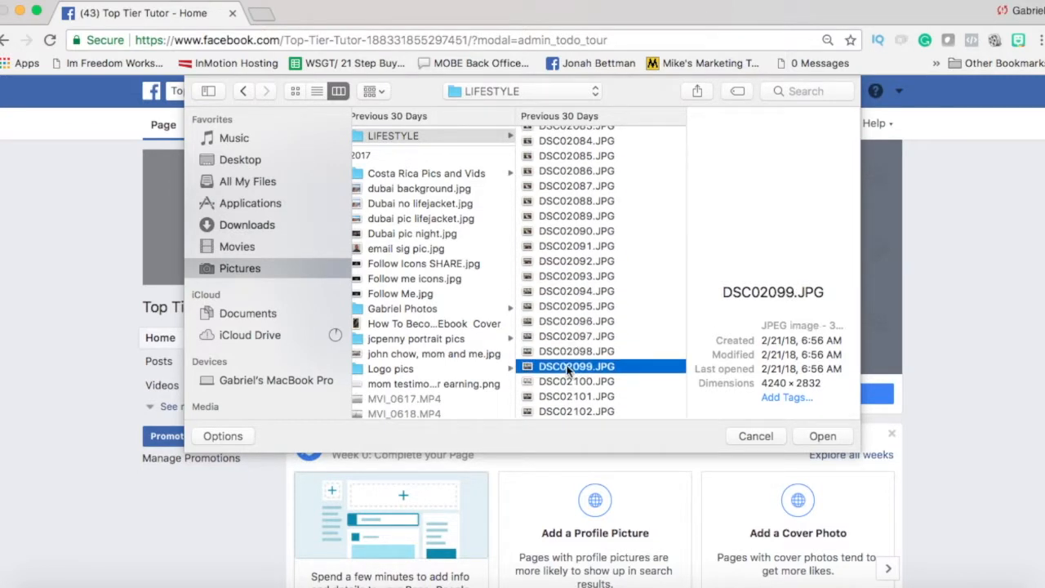
click(813, 438)
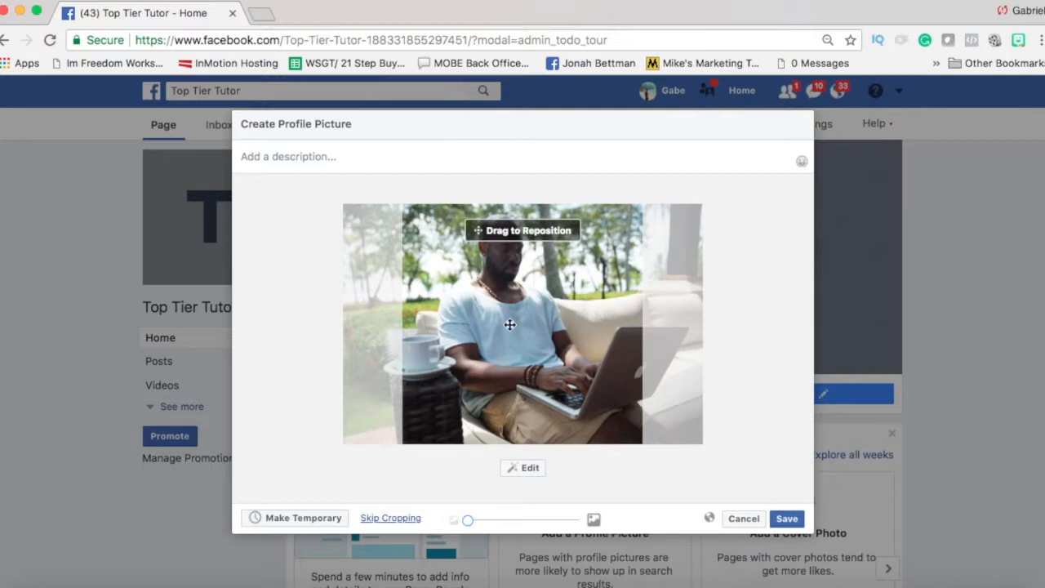
- Reposition the photo within the profile picture crop so the man and his laptop fit, and save it
click(522, 302)
drag(522, 302, 523, 325)
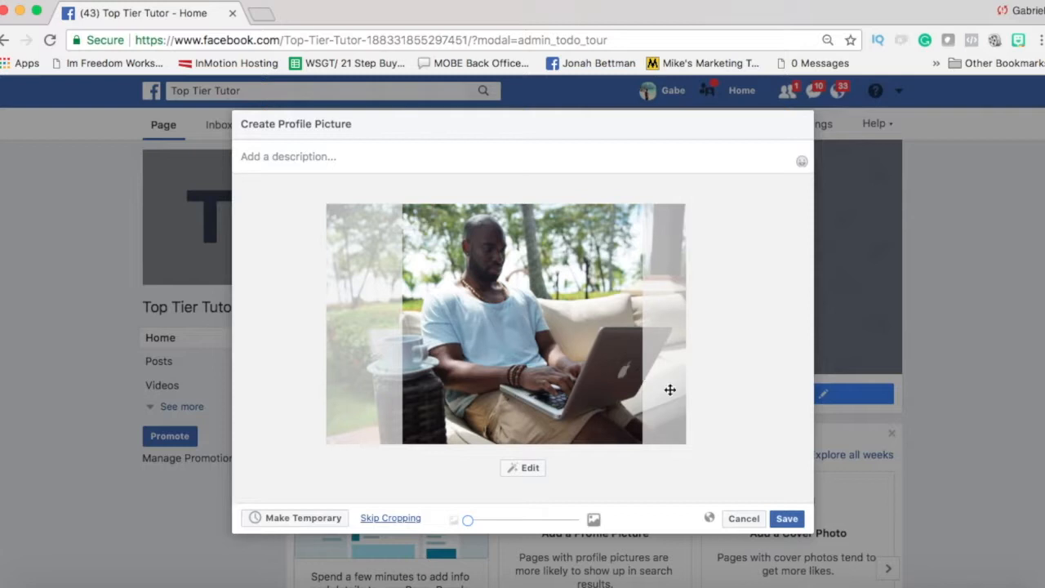
click(787, 522)
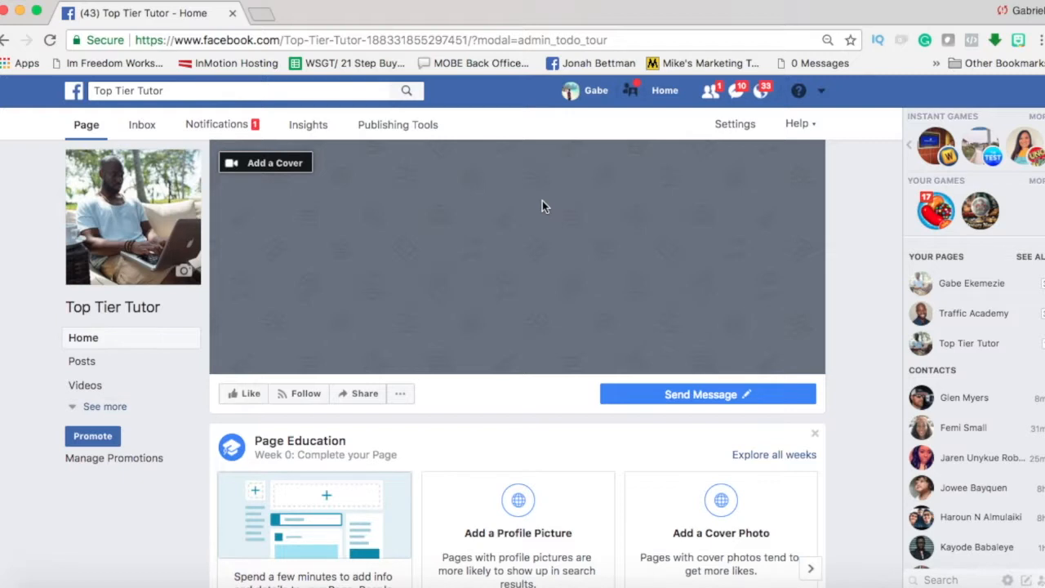
- Upload the "Internet Marketer" banner image as the page's cover and save it
click(275, 167)
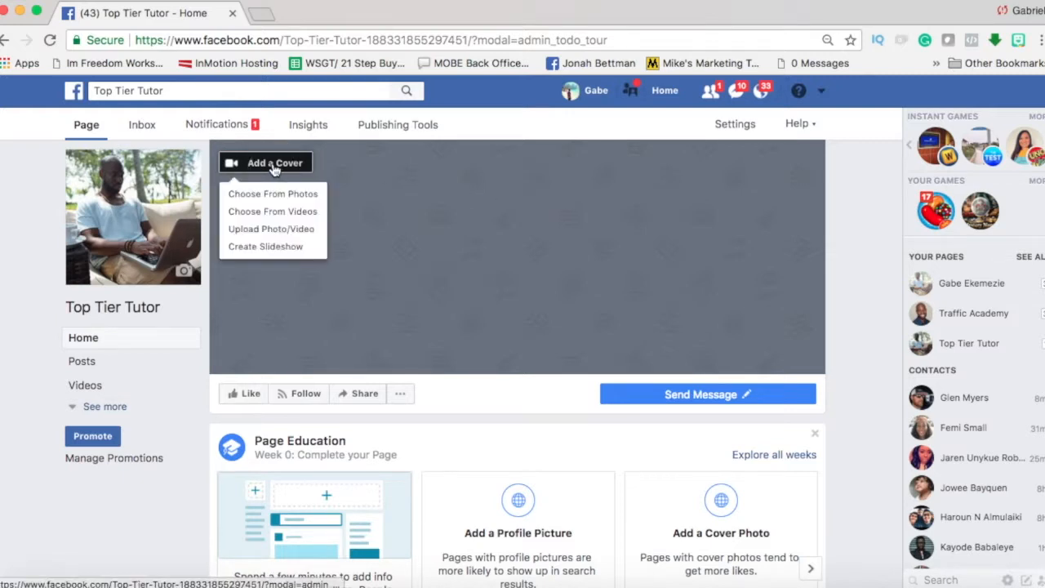
click(269, 234)
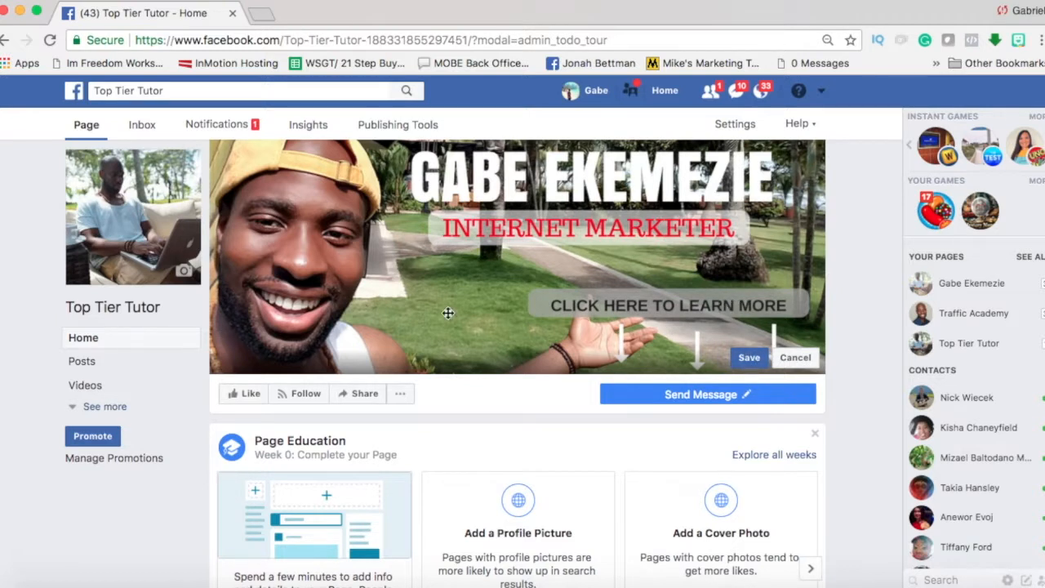
click(749, 359)
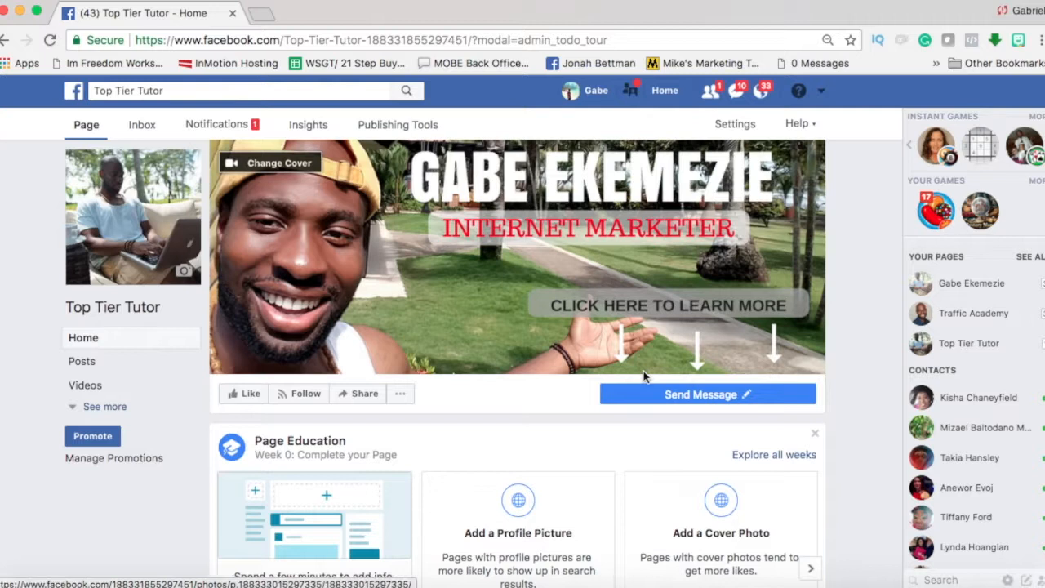
- Change the page's Send Message button to Learn More from the "Learn more about your business" options and continue to its destination
mouse_move(690, 395)
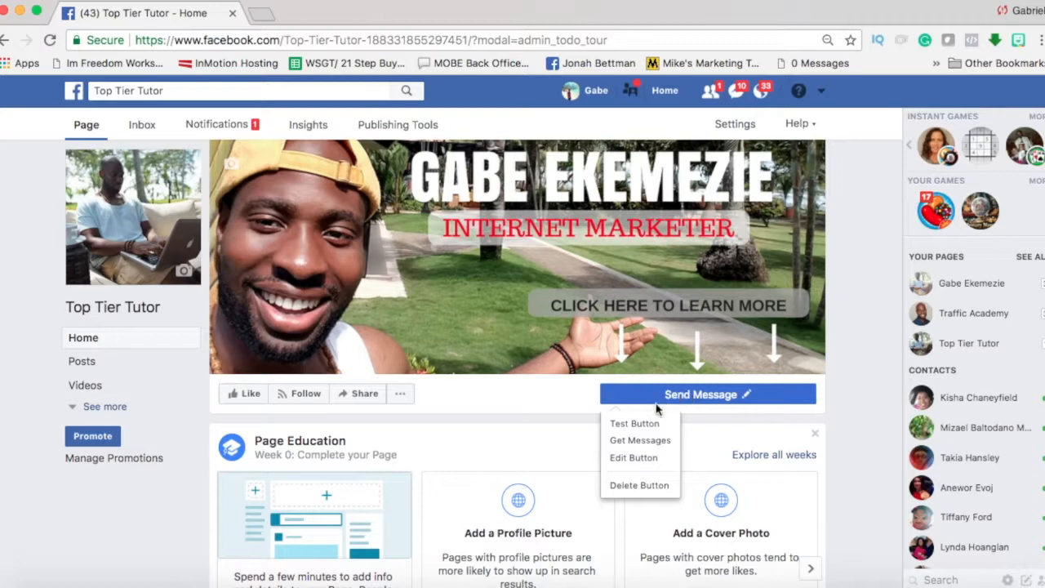
click(636, 459)
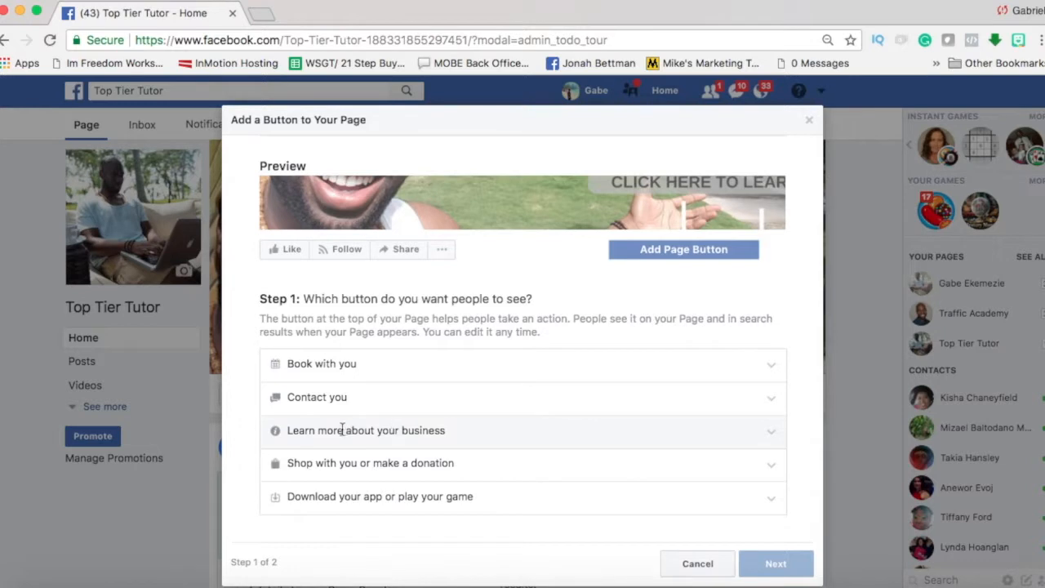
drag(455, 430, 274, 430)
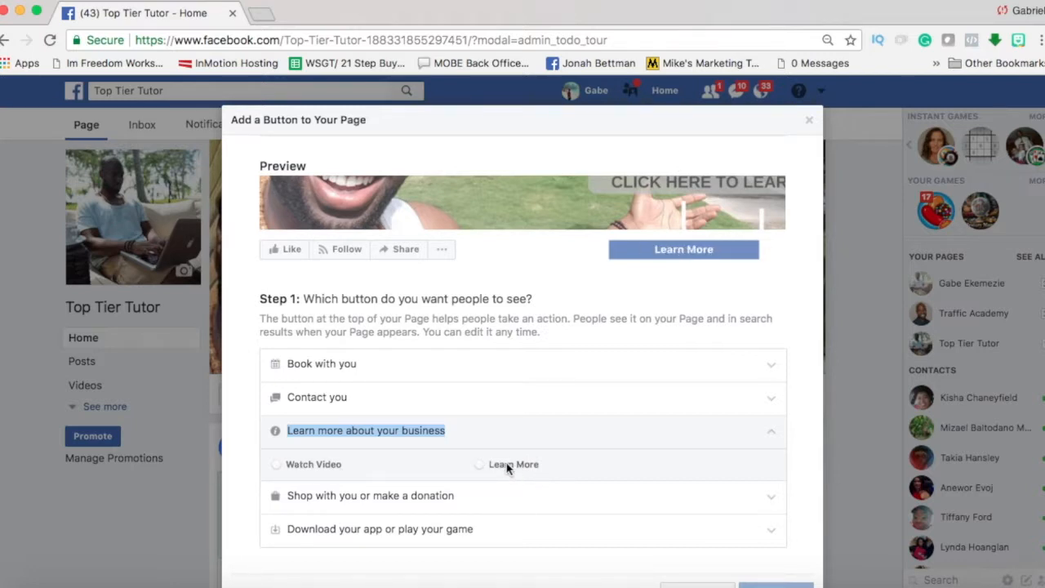
click(480, 465)
scroll(479, 470, down, 2)
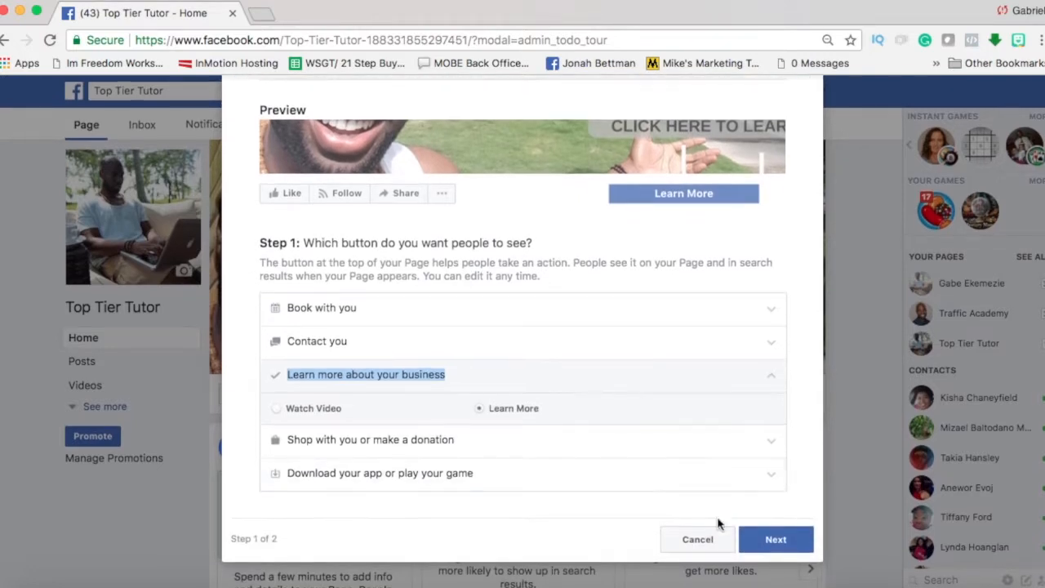
click(774, 542)
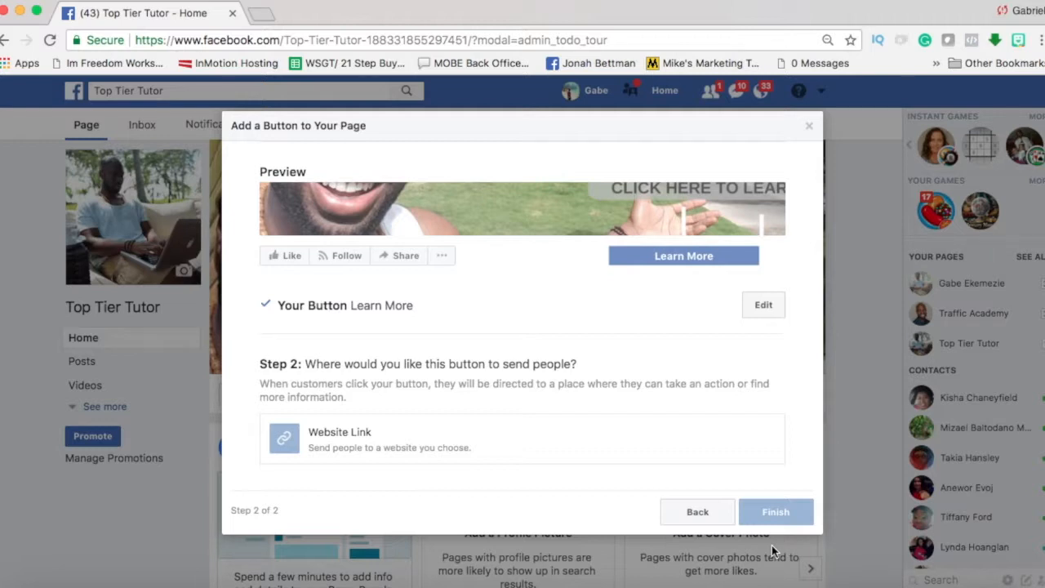
click(401, 439)
drag(401, 439, 280, 436)
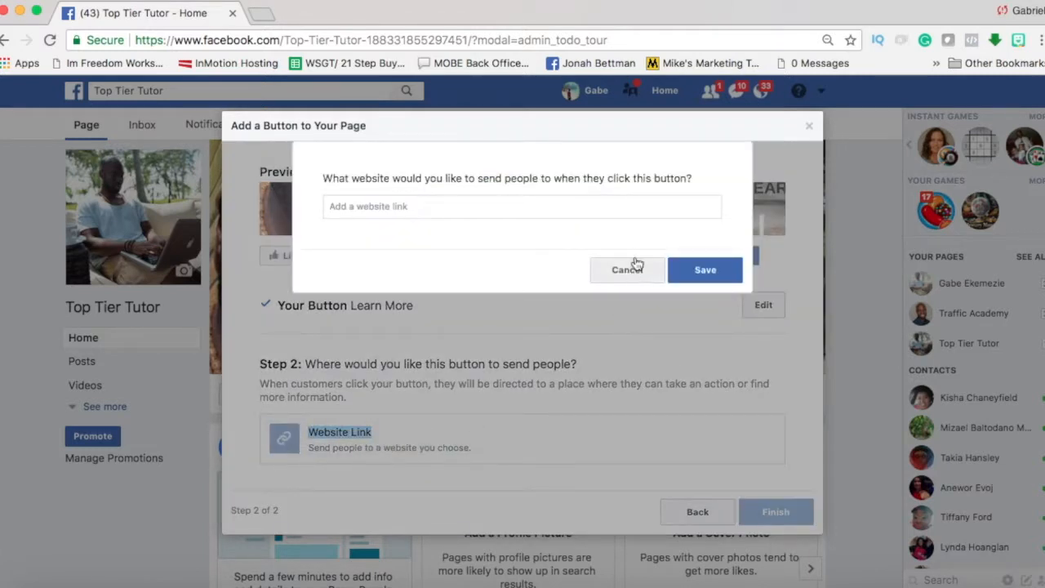
click(625, 274)
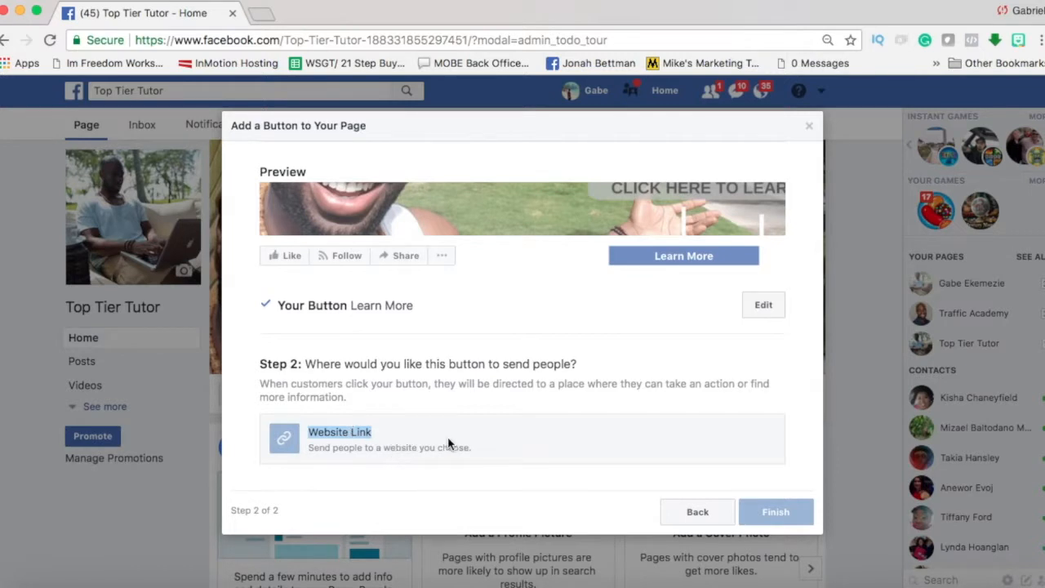
click(321, 435)
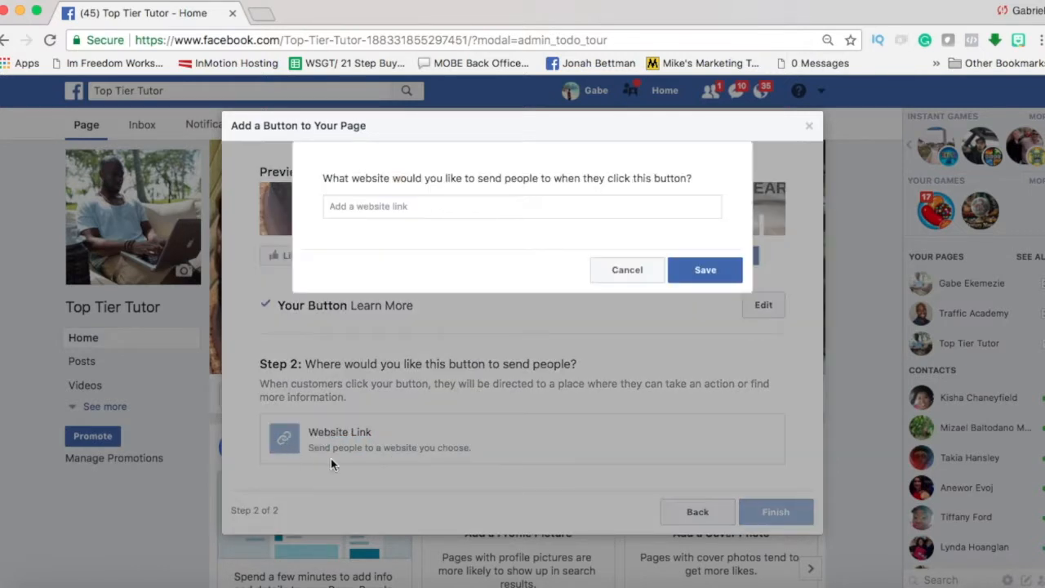
click(397, 205)
text(www.google.com)
click(702, 270)
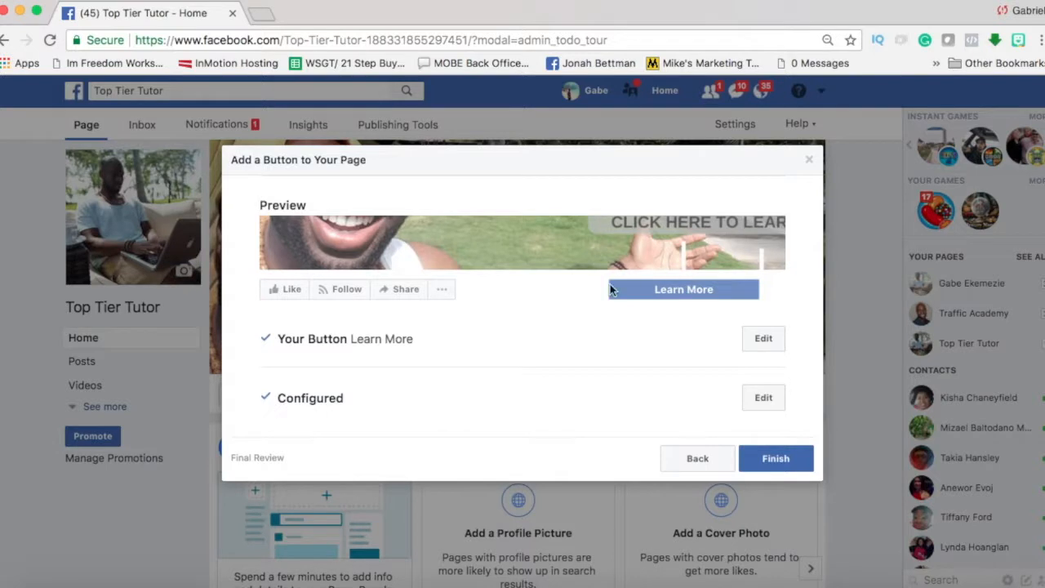
click(785, 461)
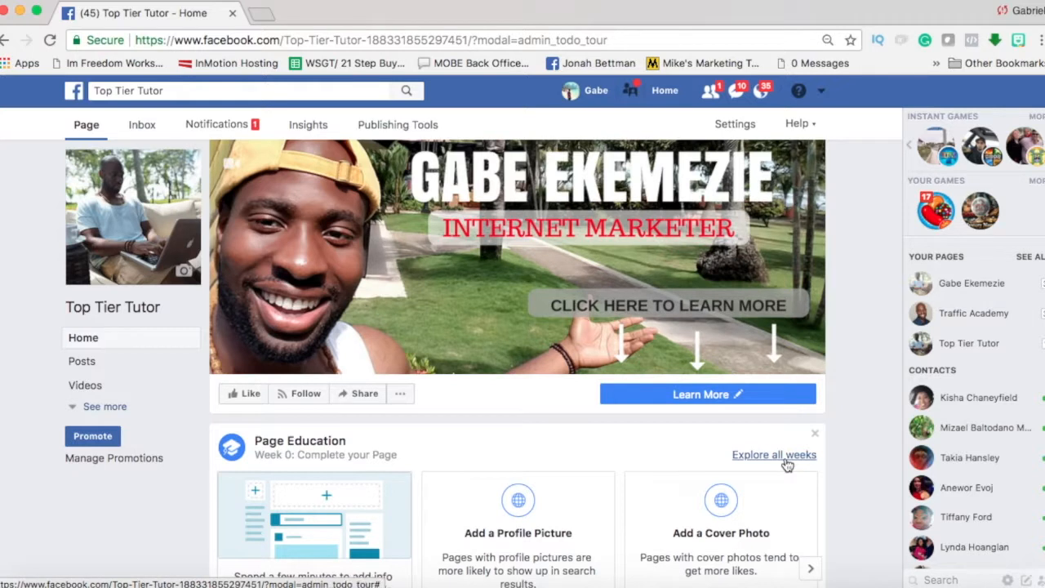
- Test the Learn More button and close the website it opens
click(701, 400)
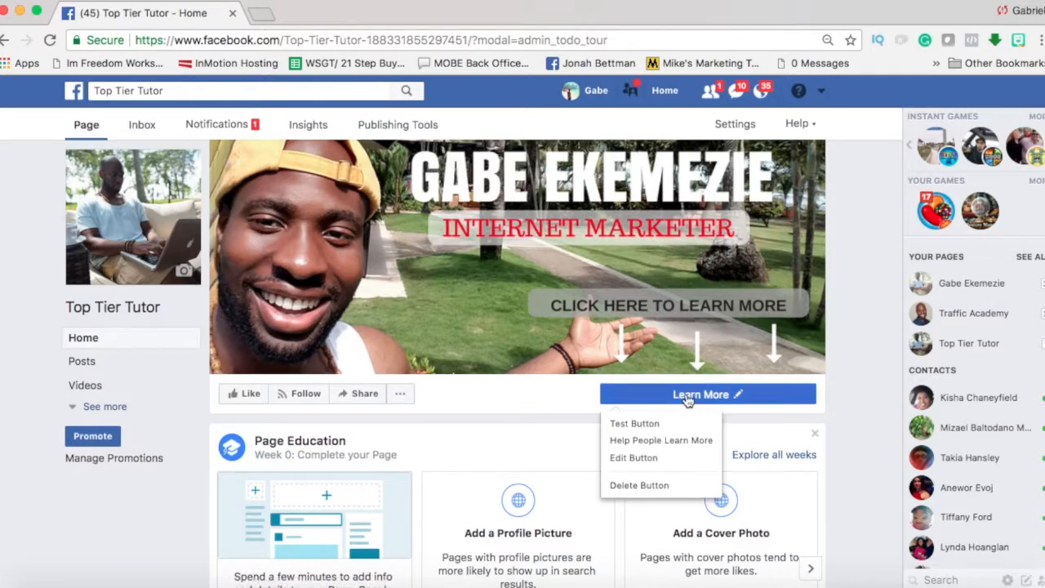
click(639, 425)
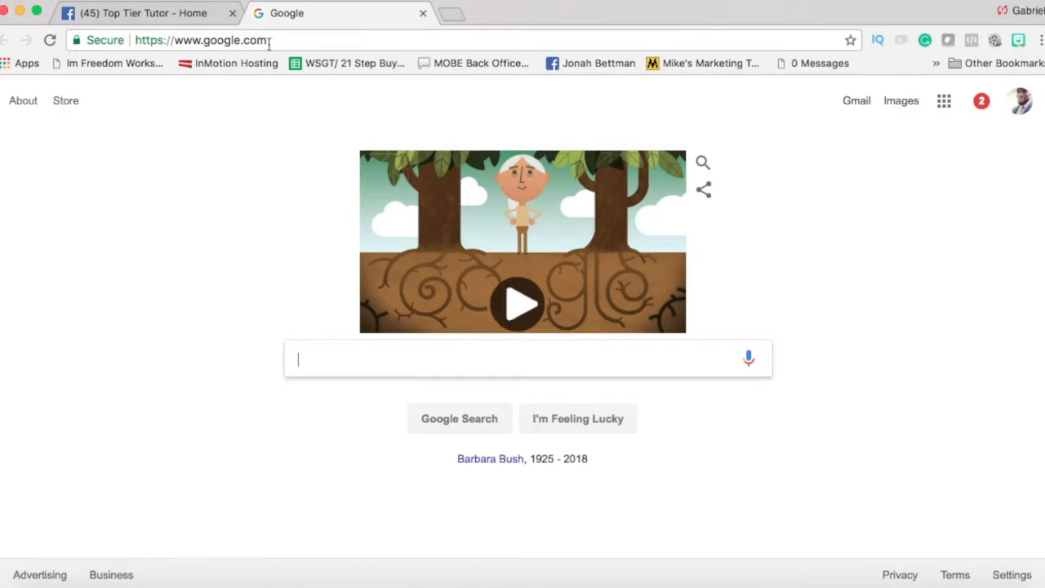
key(super+w)
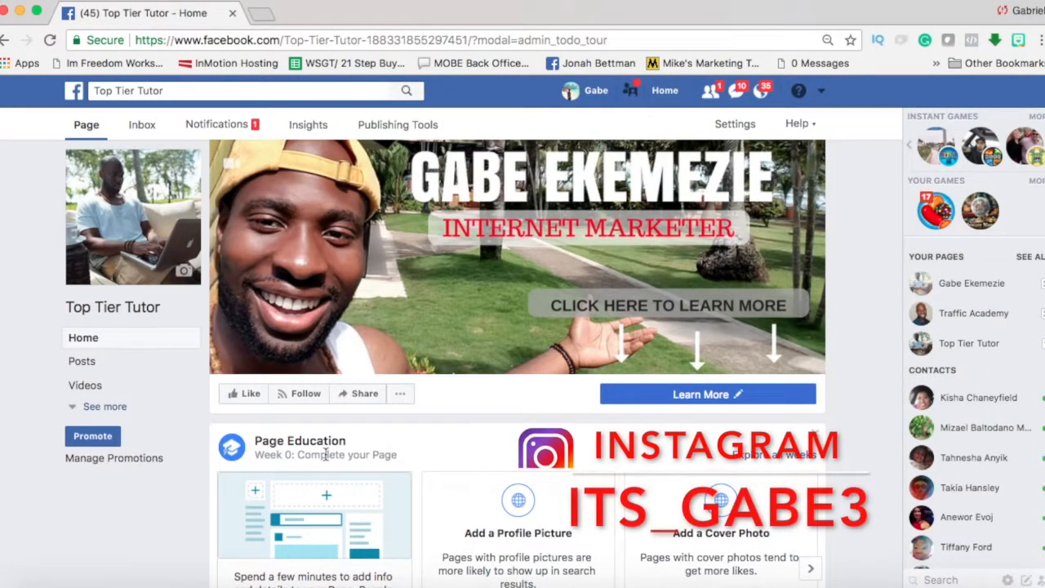
- Look over the Page Education suggestions and dismiss that section from the page
scroll(325, 455, down, 1)
scroll(325, 454, down, 4)
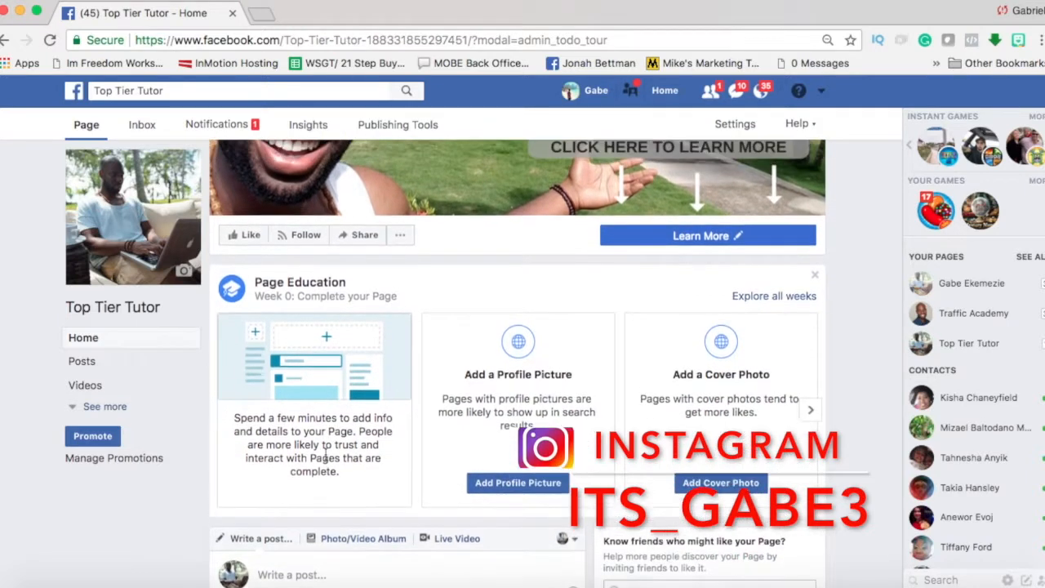
scroll(325, 455, up, 3)
scroll(324, 455, up, 2)
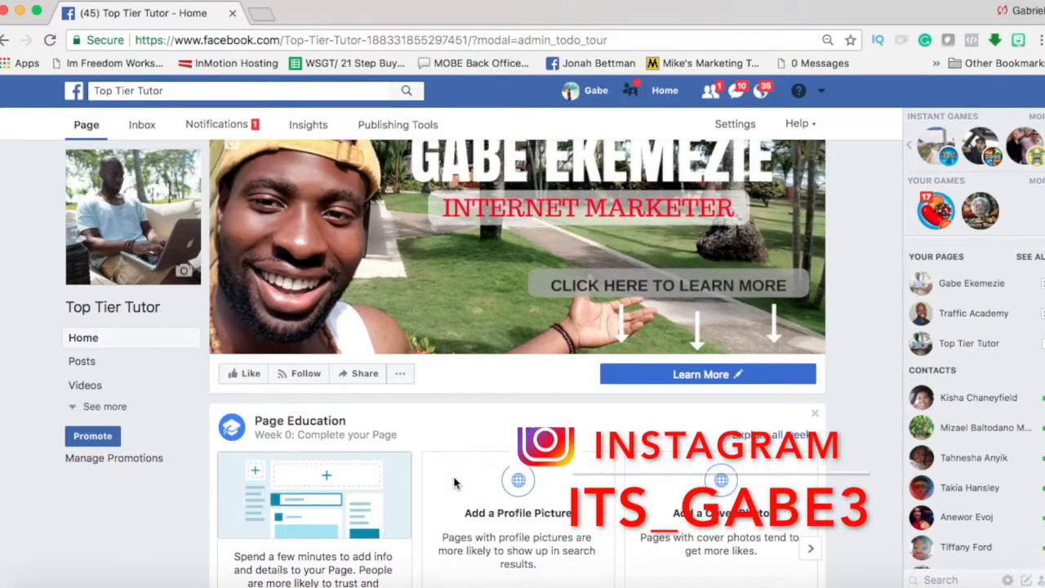
scroll(468, 442, down, 1)
click(814, 404)
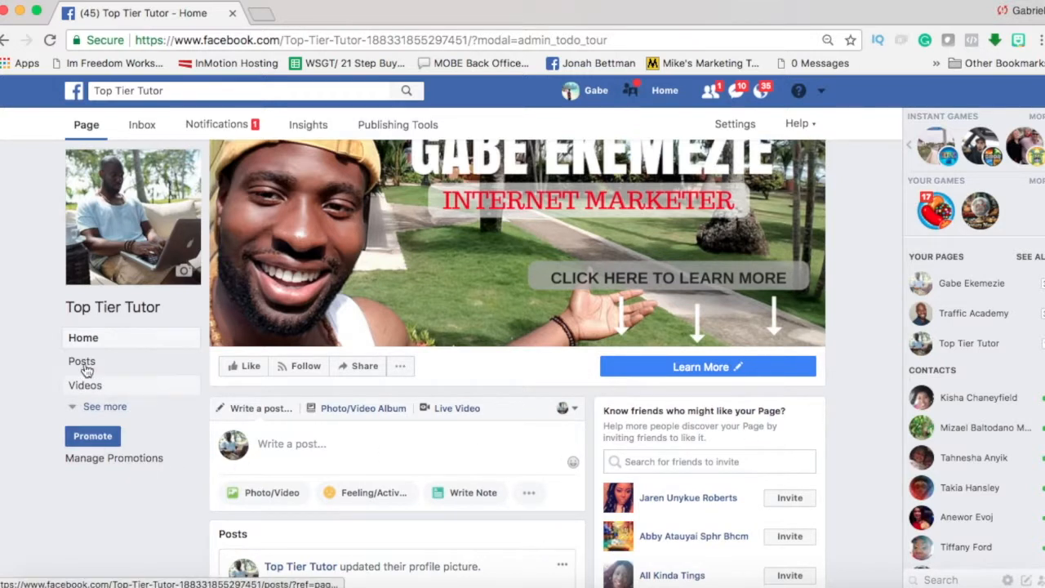
- Expand the page's full list of sections and look through the posts on its home view
click(111, 407)
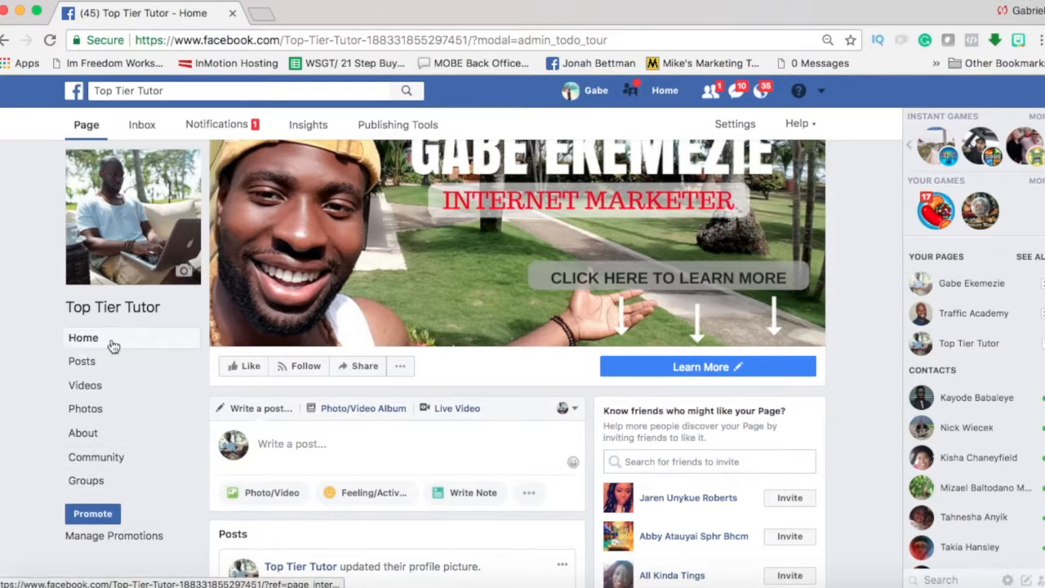
scroll(333, 411, down, 3)
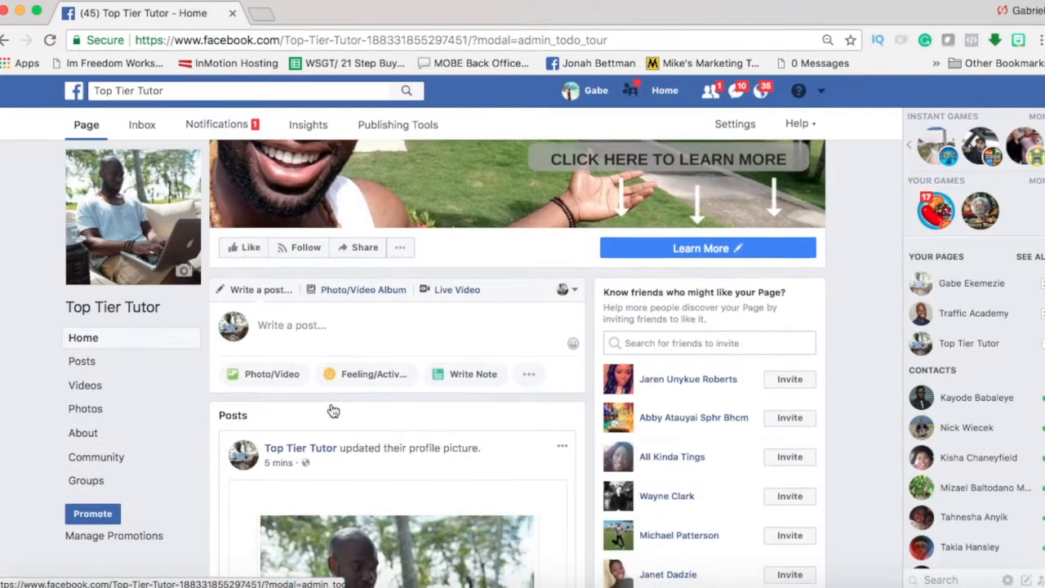
scroll(333, 410, down, 3)
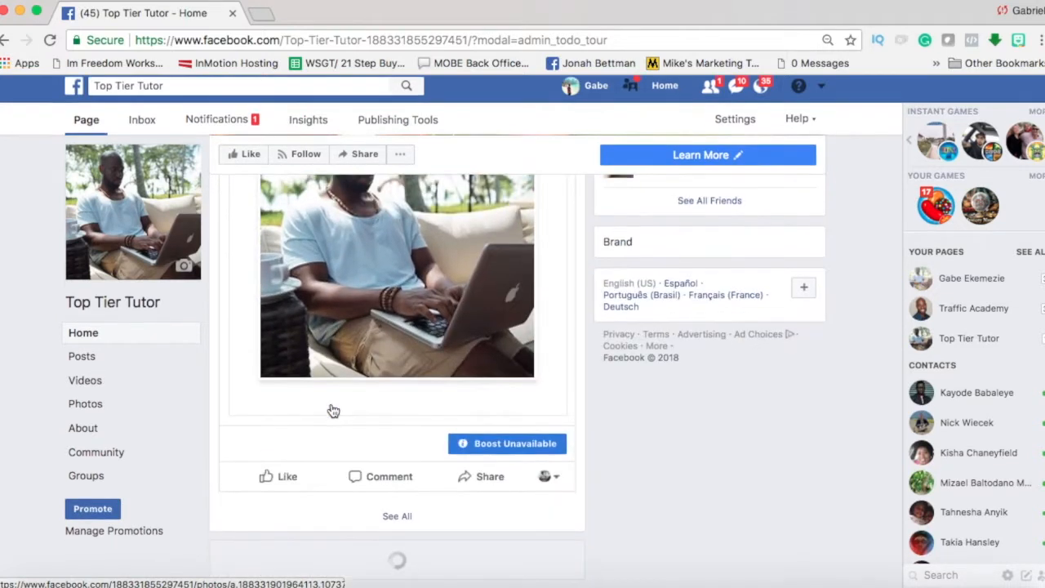
scroll(333, 410, up, 5)
scroll(333, 411, up, 3)
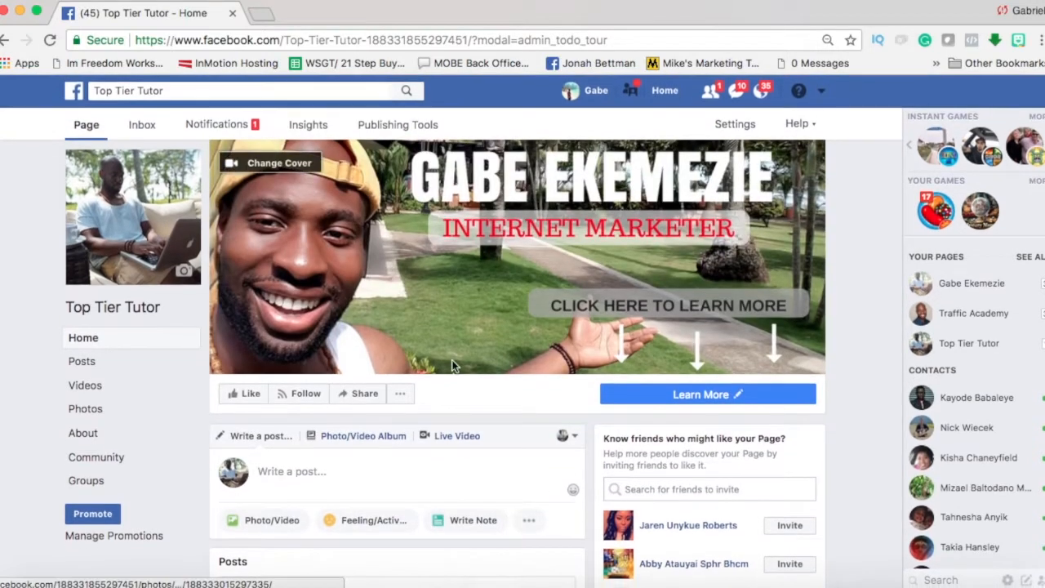
- Look through the posts on the page's home view and in its Posts section
scroll(453, 367, down, 2)
scroll(453, 367, up, 1)
scroll(453, 366, down, 1)
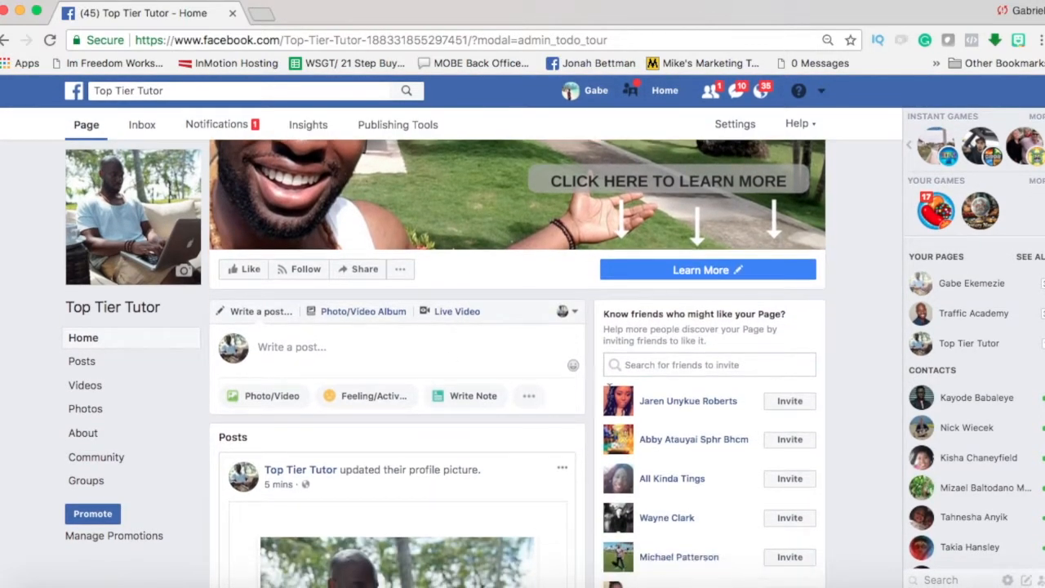
scroll(289, 401, up, 2)
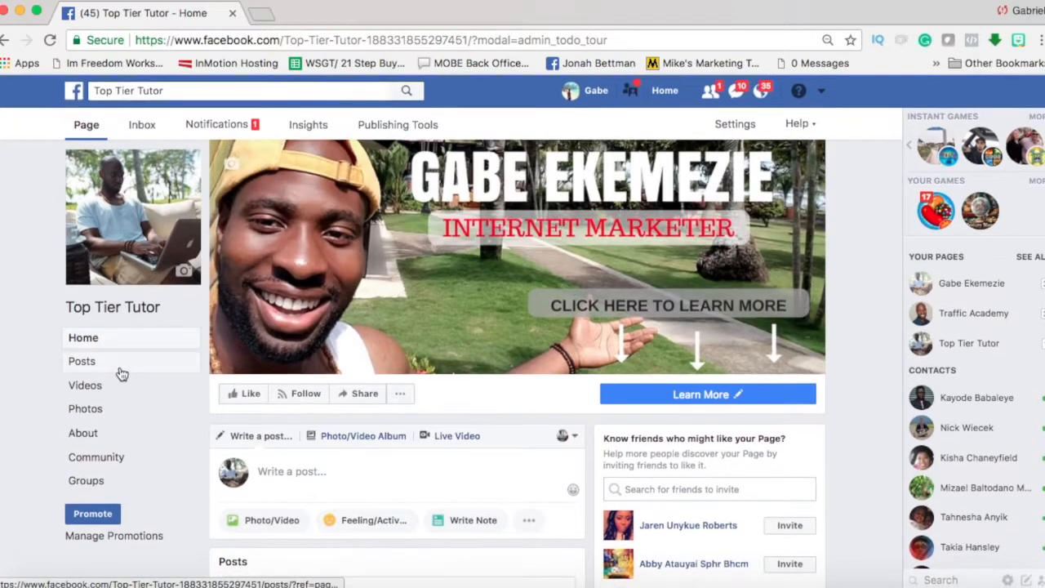
click(100, 366)
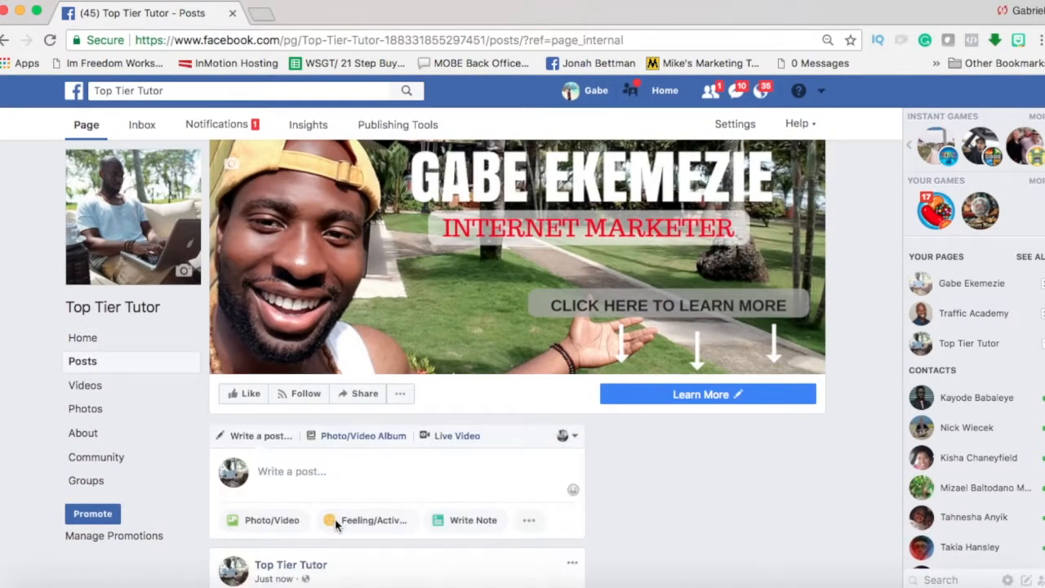
scroll(335, 527, down, 1)
scroll(334, 526, down, 6)
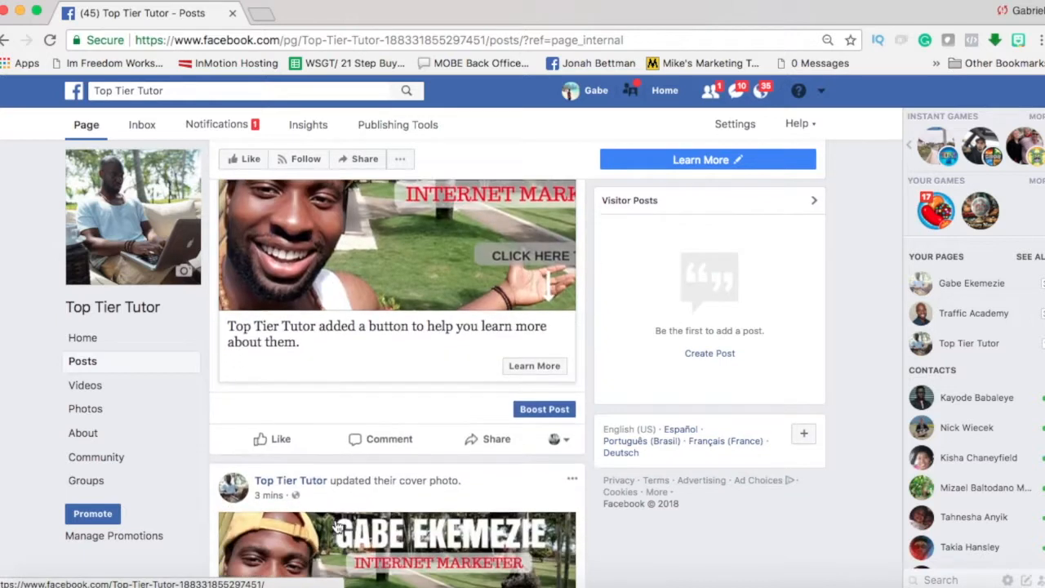
scroll(334, 527, down, 6)
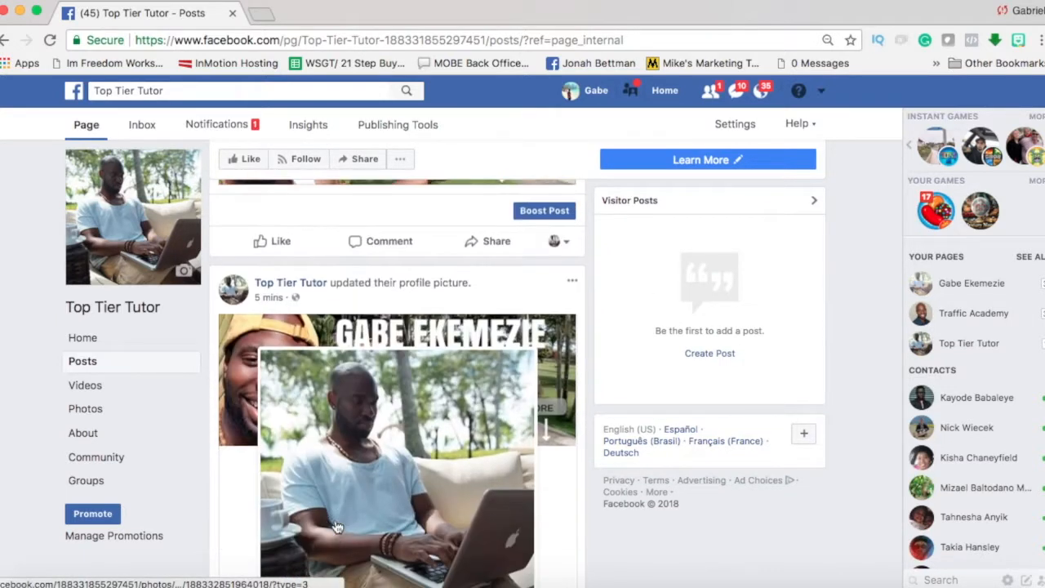
scroll(335, 527, up, 13)
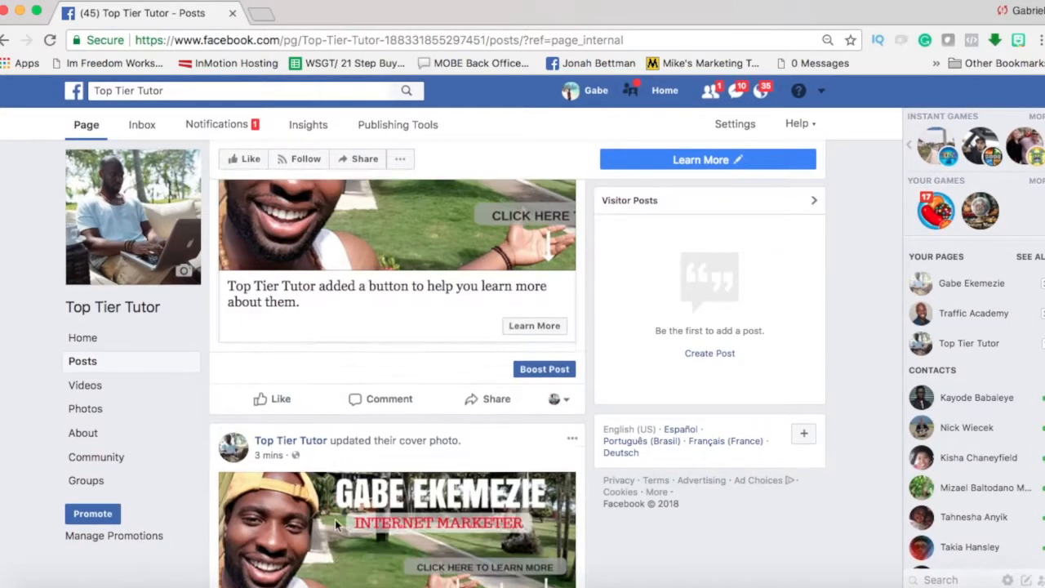
scroll(334, 520, up, 2)
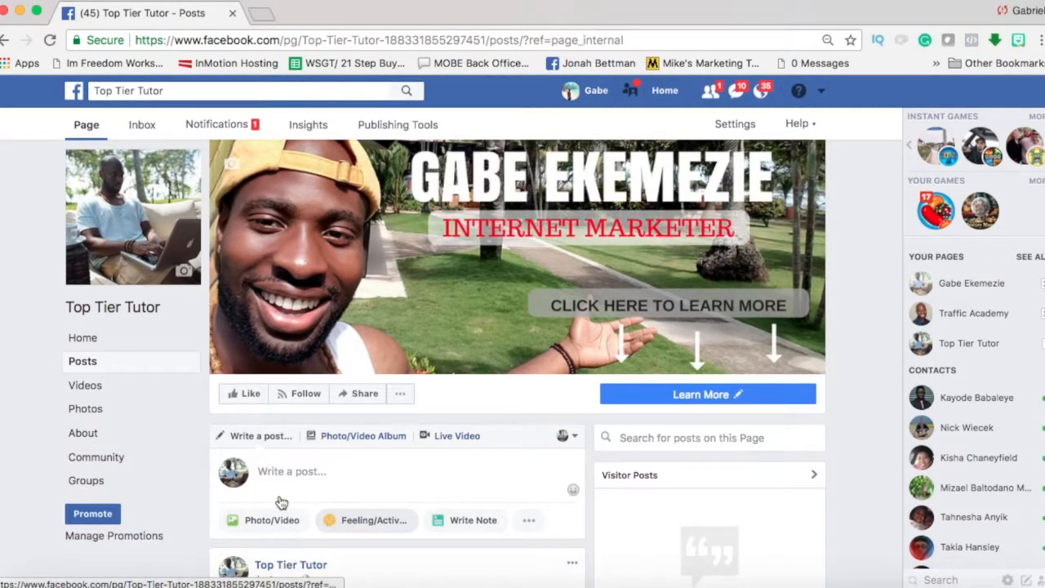
- View the page's Videos section and the albums in its Photos section
click(86, 386)
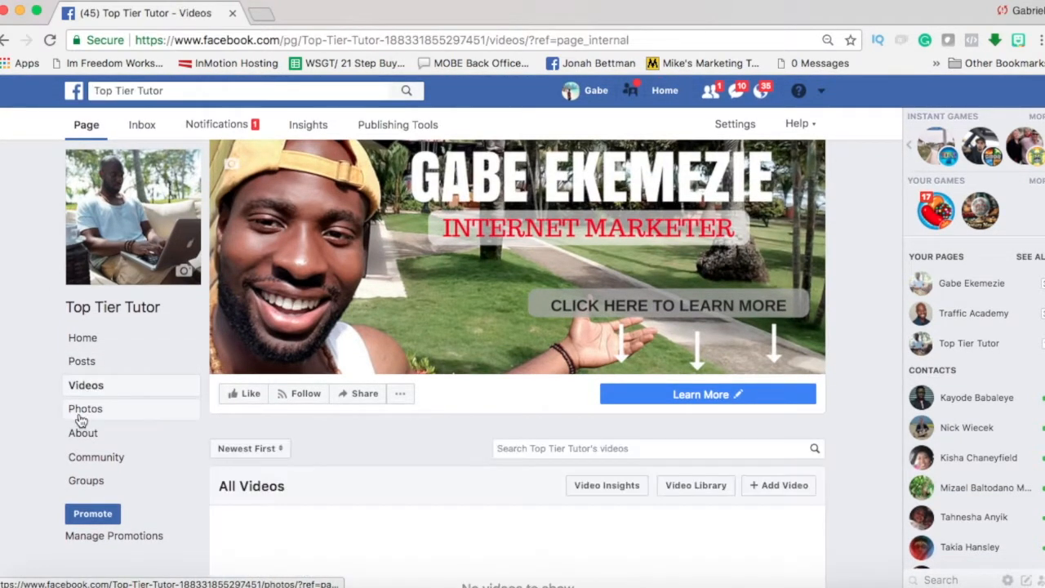
click(85, 412)
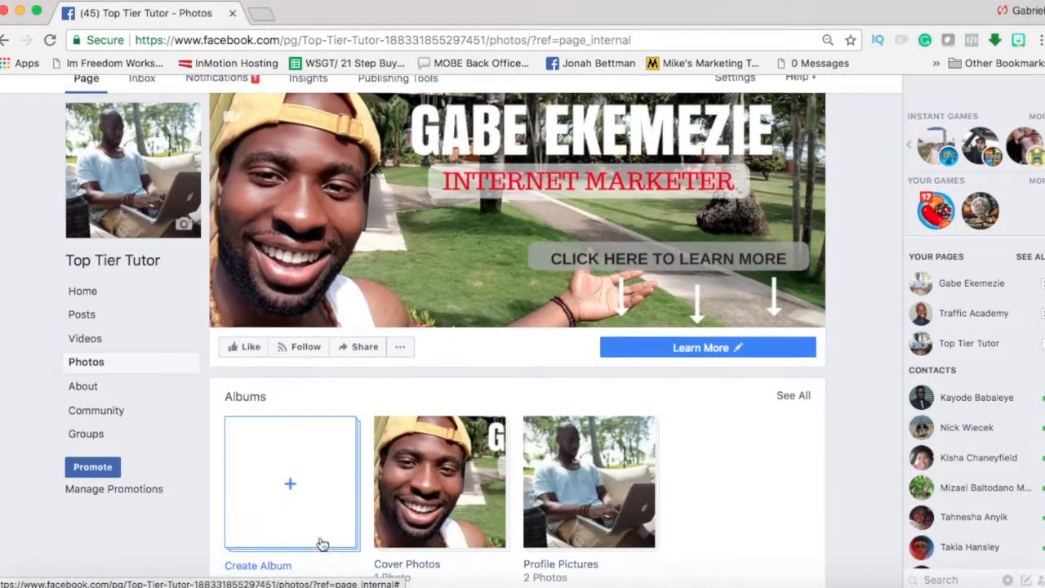
scroll(319, 542, down, 3)
scroll(319, 542, down, 1)
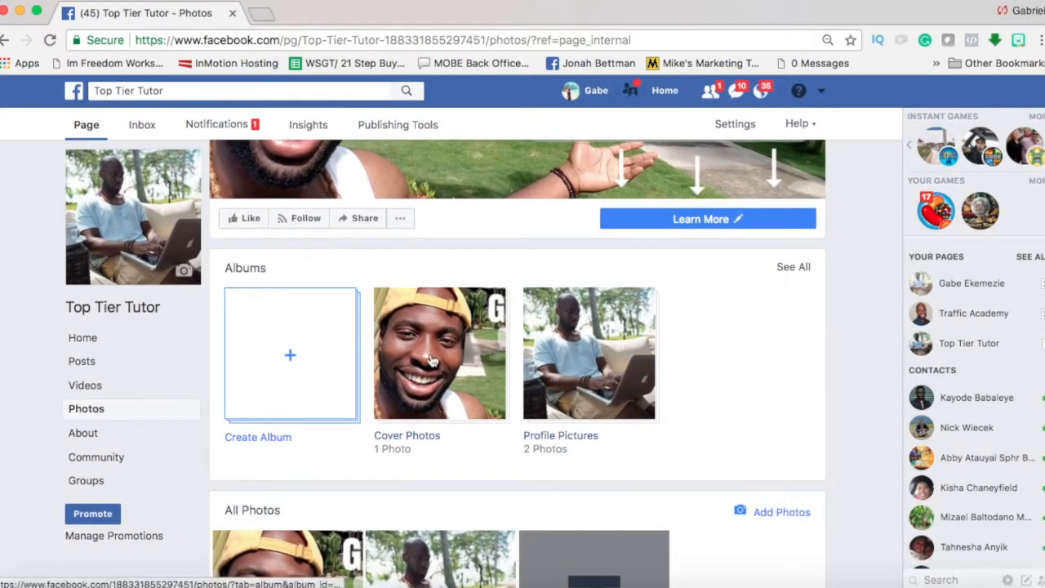
- View the page's About section and check the form for requesting a new page name, leaving the name as is
click(89, 433)
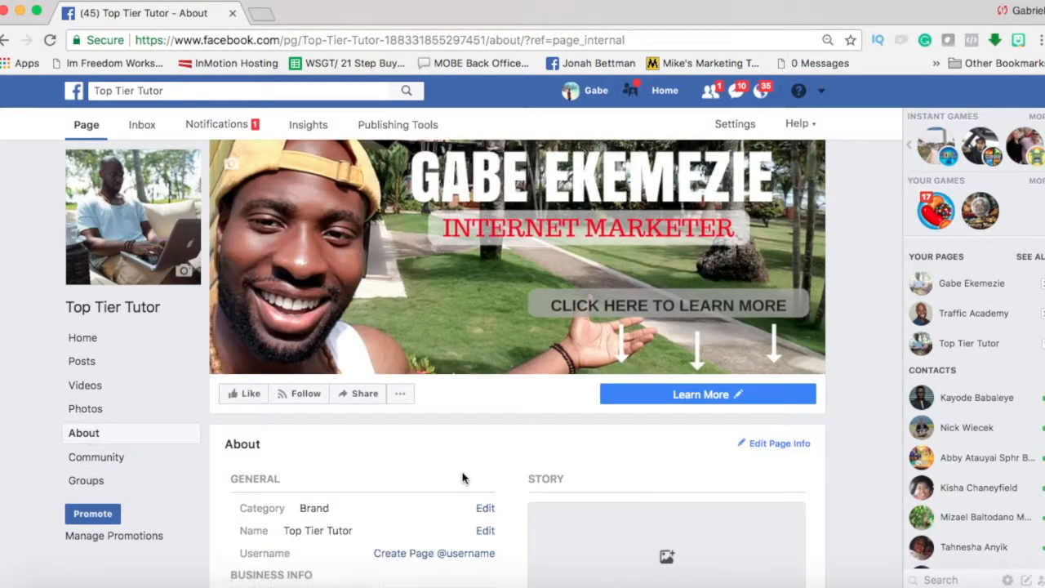
scroll(463, 478, down, 5)
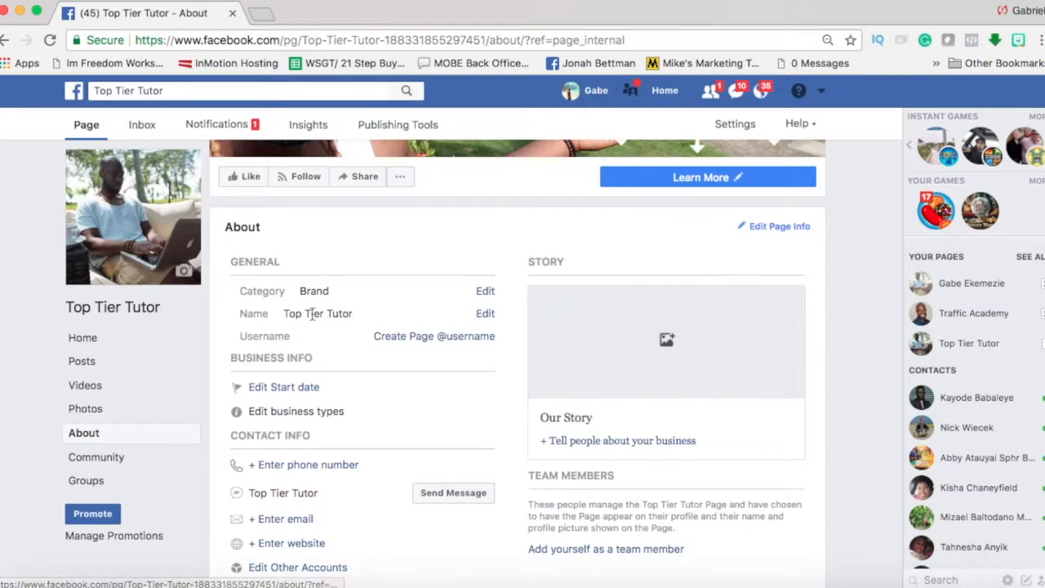
click(485, 314)
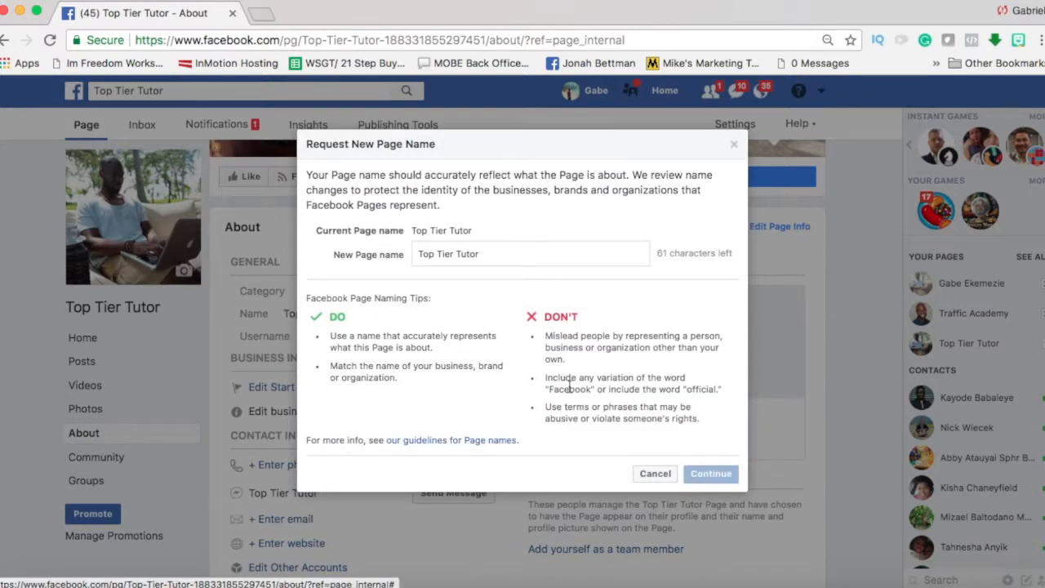
click(735, 146)
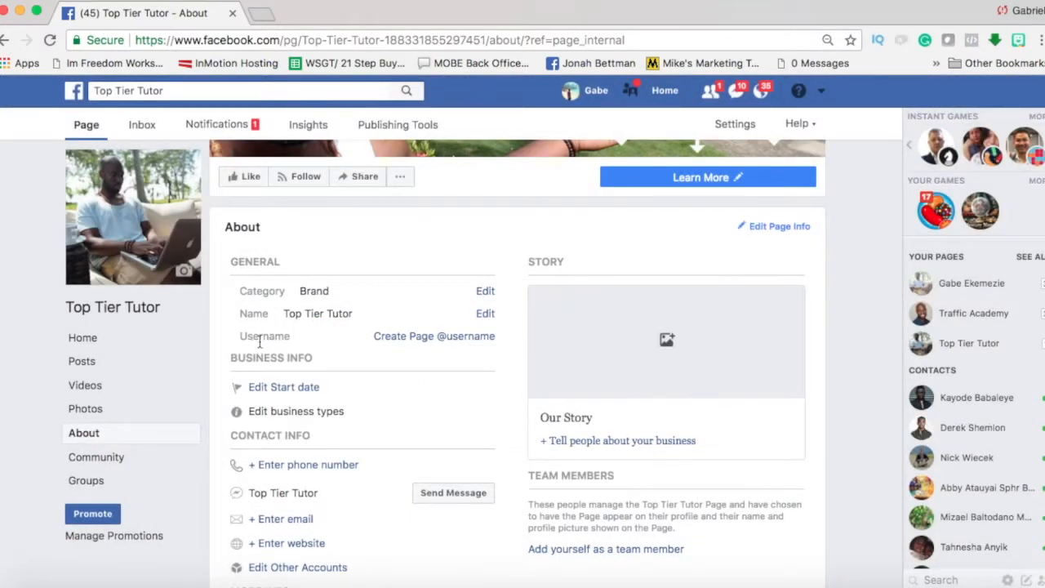
- Try to create the page username toptiertutor and close the username form
click(438, 337)
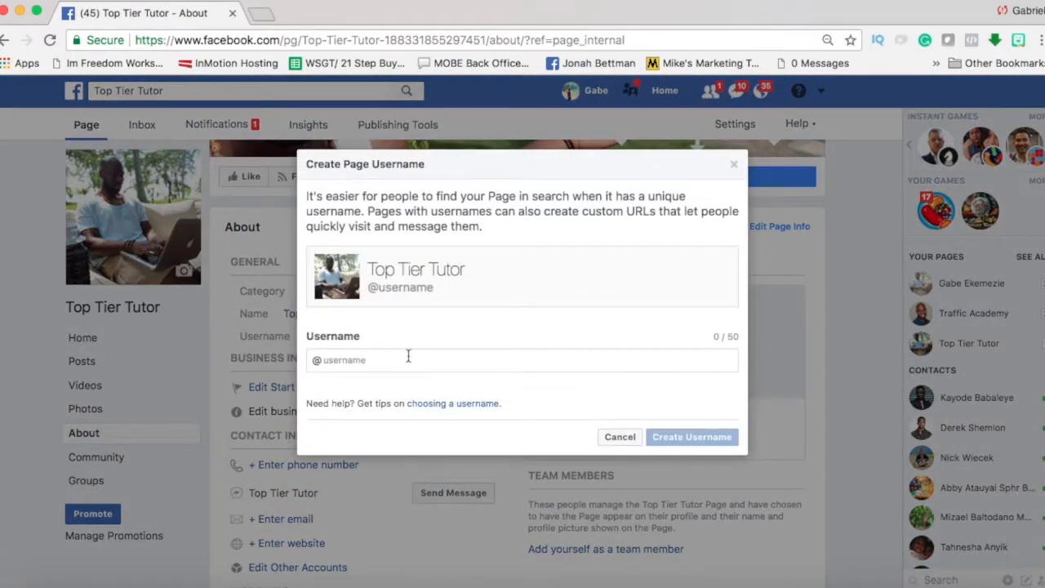
click(406, 360)
text(toptiertutor)
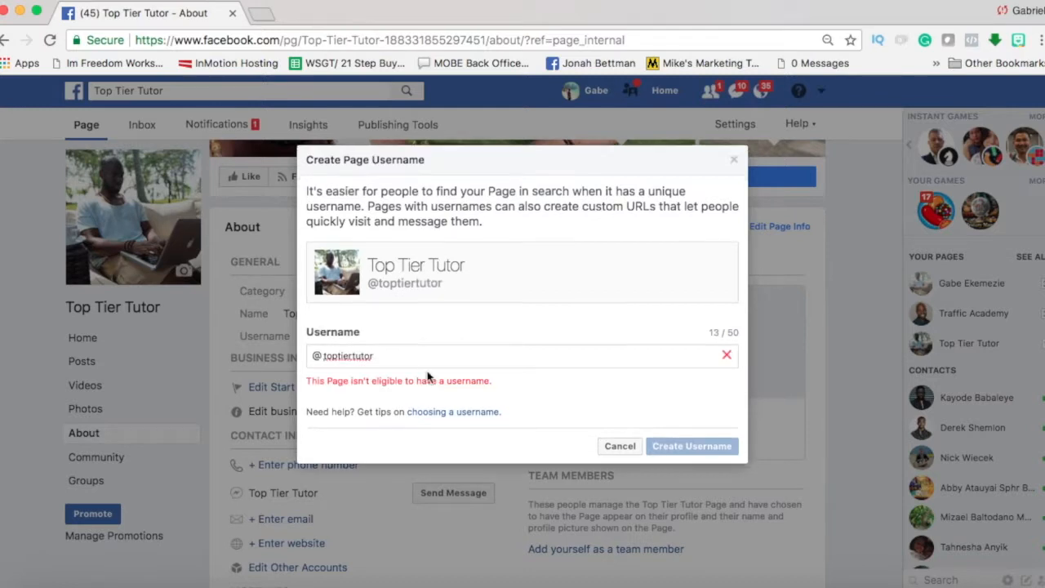
drag(492, 381, 310, 380)
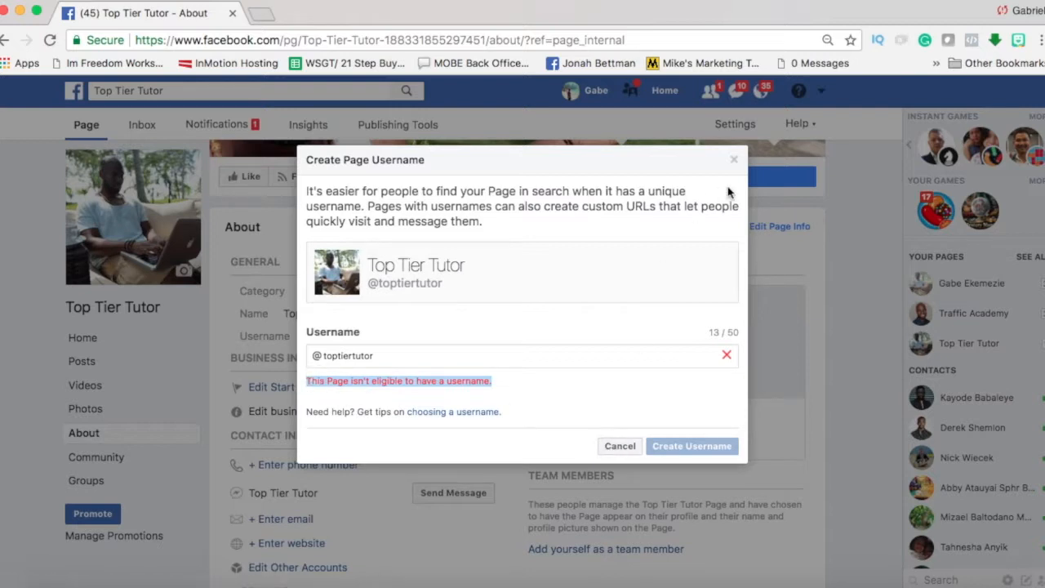
click(614, 447)
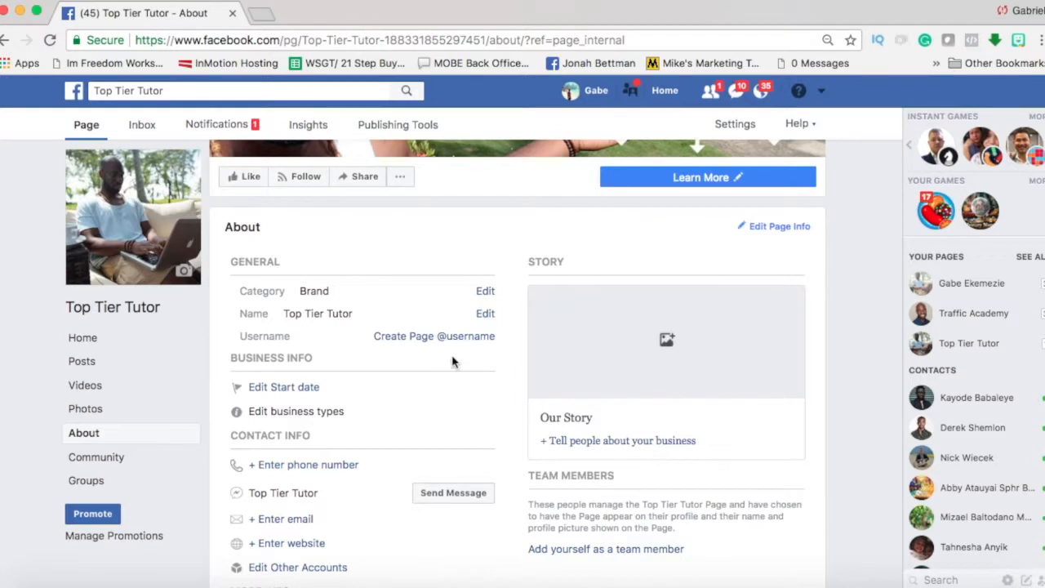
- Look over the business, contact, story and additional information fields in the page's About section
scroll(413, 391, down, 3)
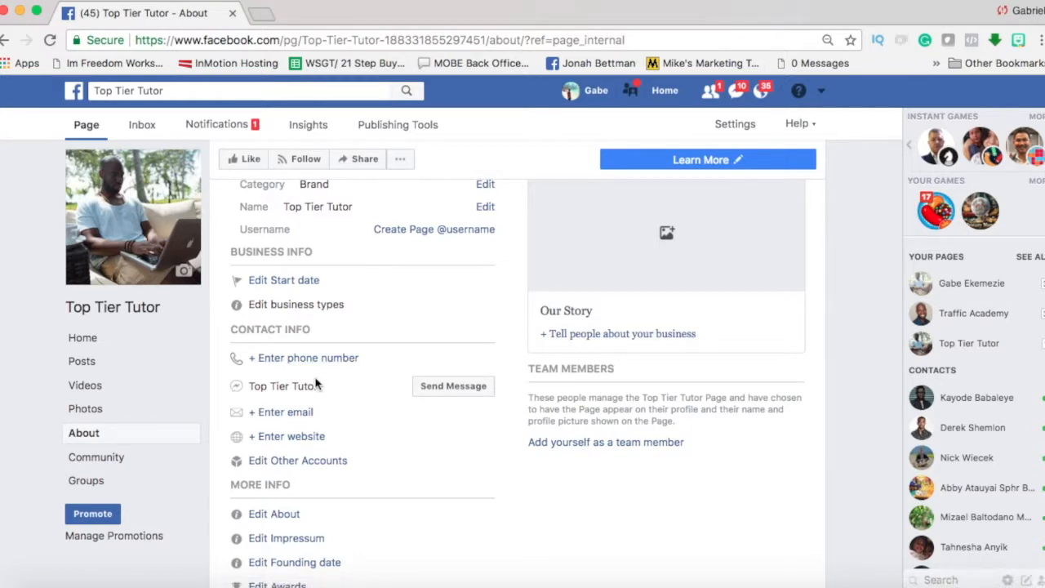
scroll(294, 384, down, 1)
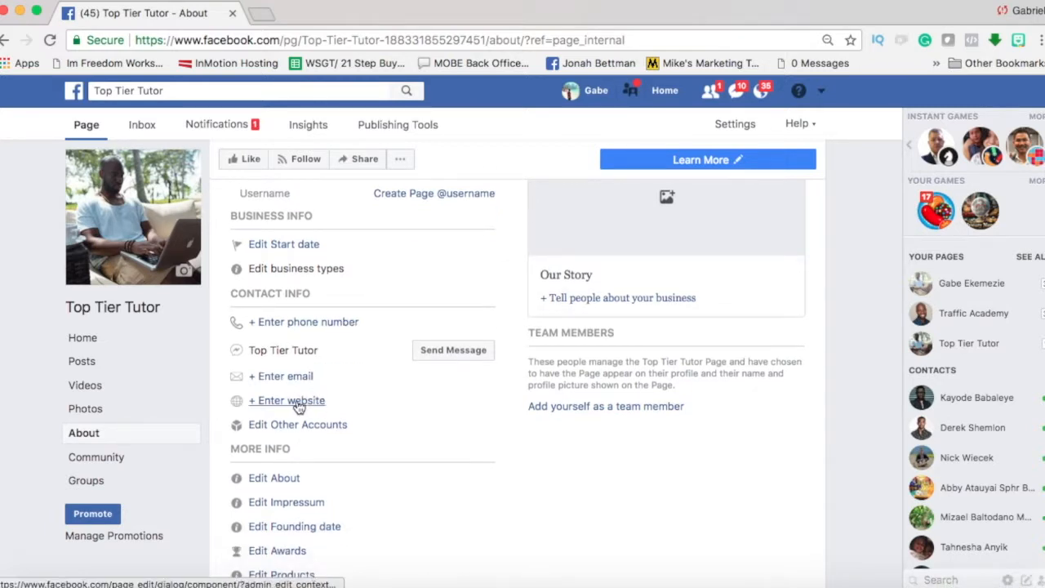
scroll(325, 408, down, 2)
scroll(327, 409, down, 1)
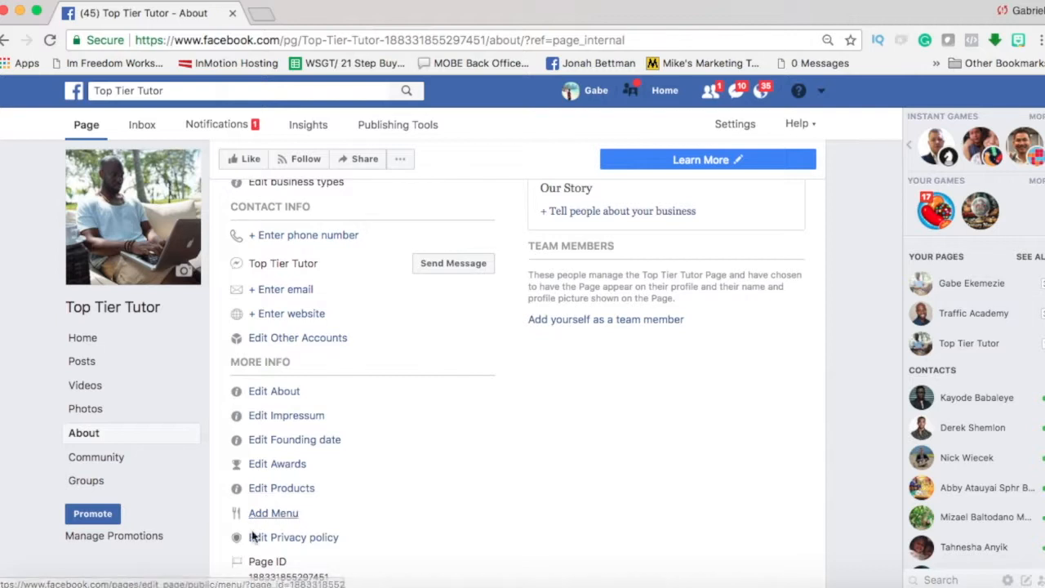
scroll(333, 520, up, 5)
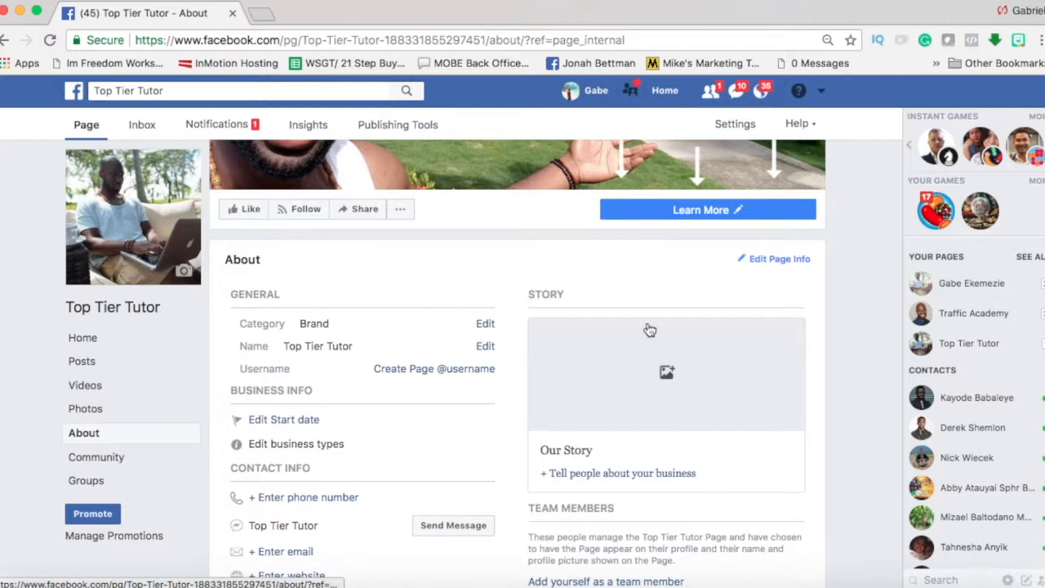
scroll(291, 432, down, 10)
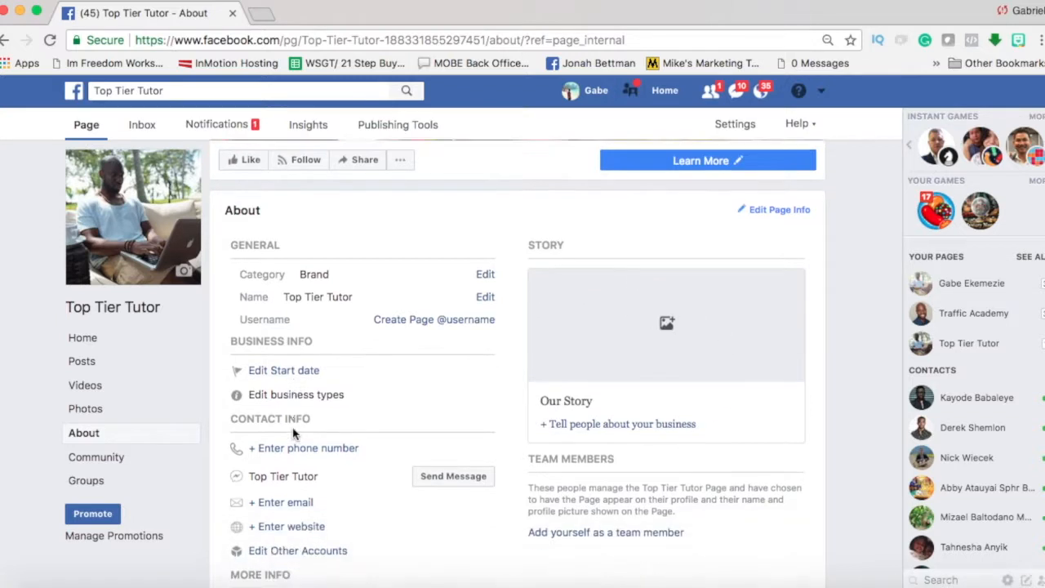
scroll(294, 435, up, 10)
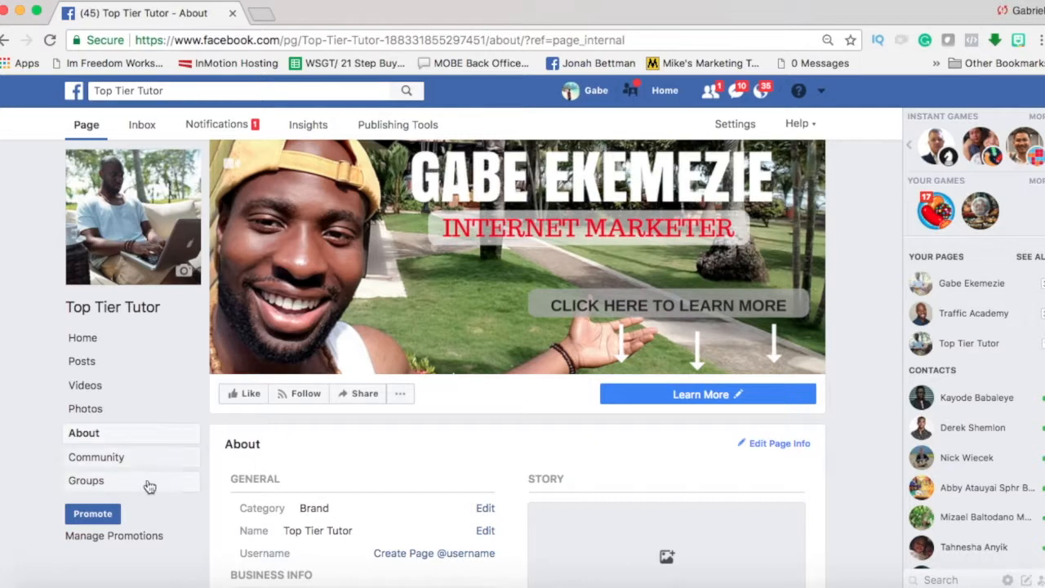
- View the page's Community and Groups sections and return to its home view
click(102, 457)
scroll(266, 497, down, 3)
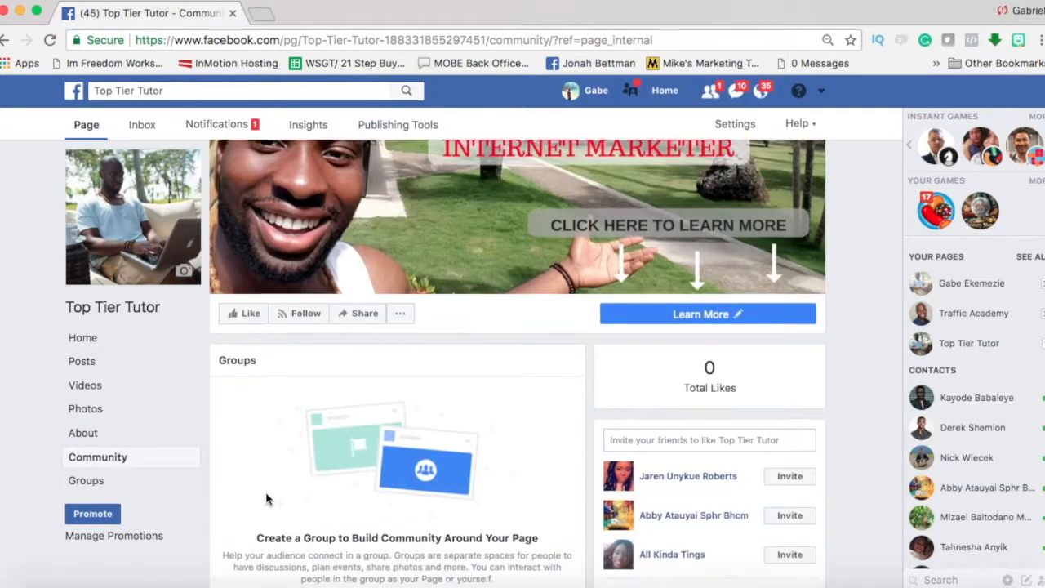
click(99, 483)
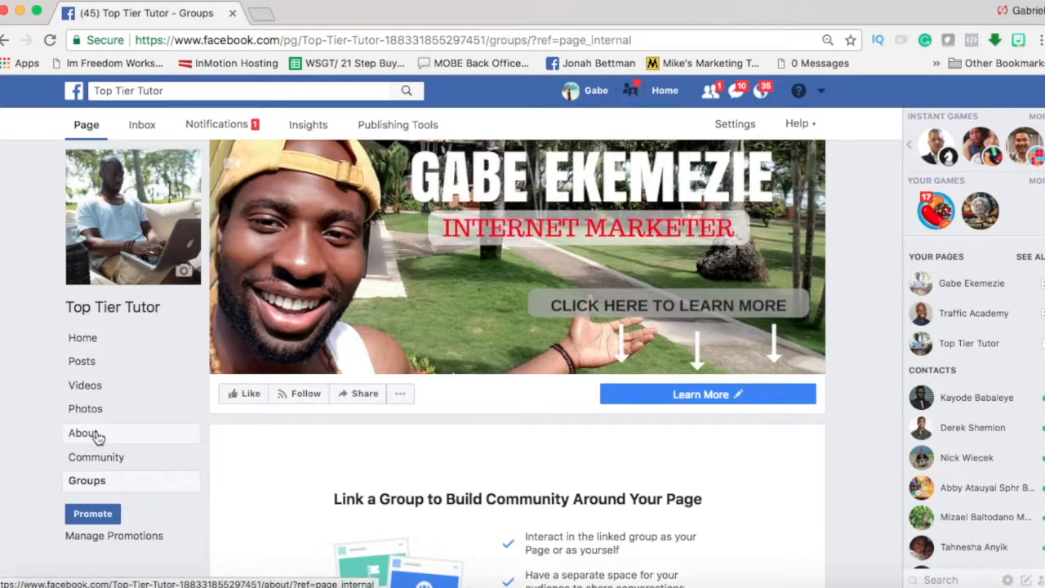
click(98, 341)
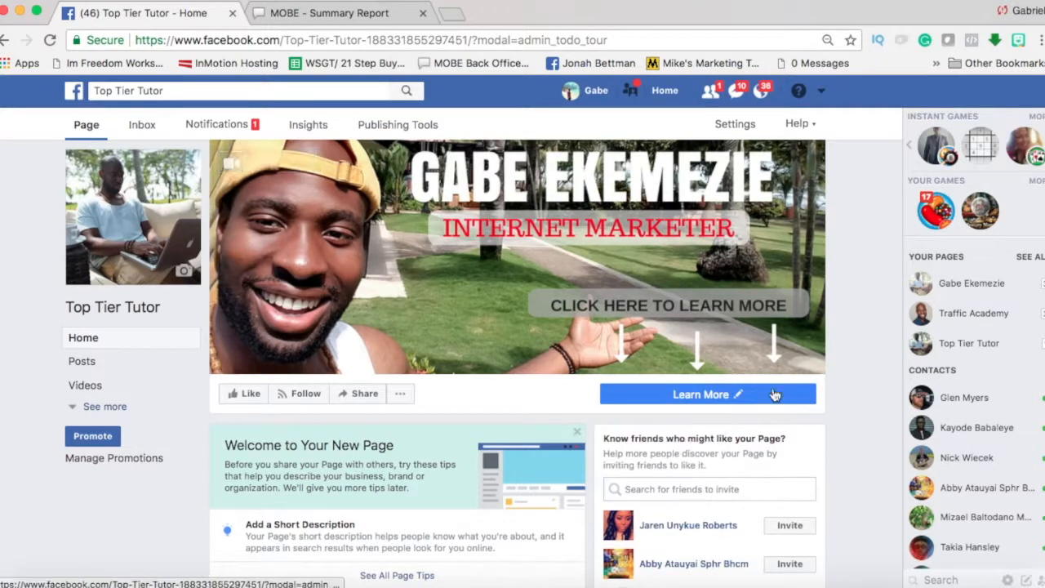
- Edit the page's call-to-action button, choosing Learn More under Learn more about your business, and continue to its destination setup
mouse_move(654, 395)
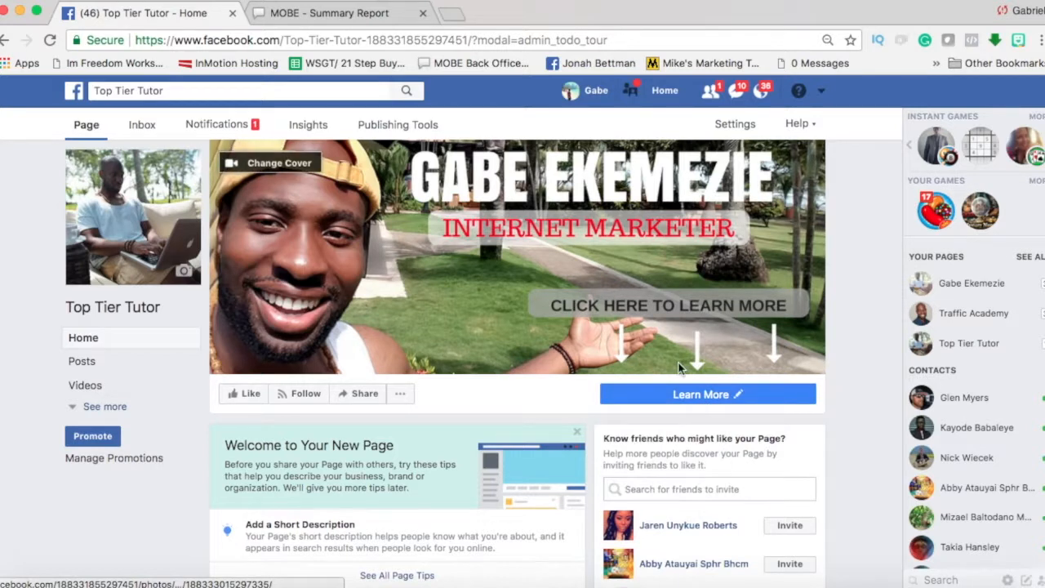
mouse_move(710, 400)
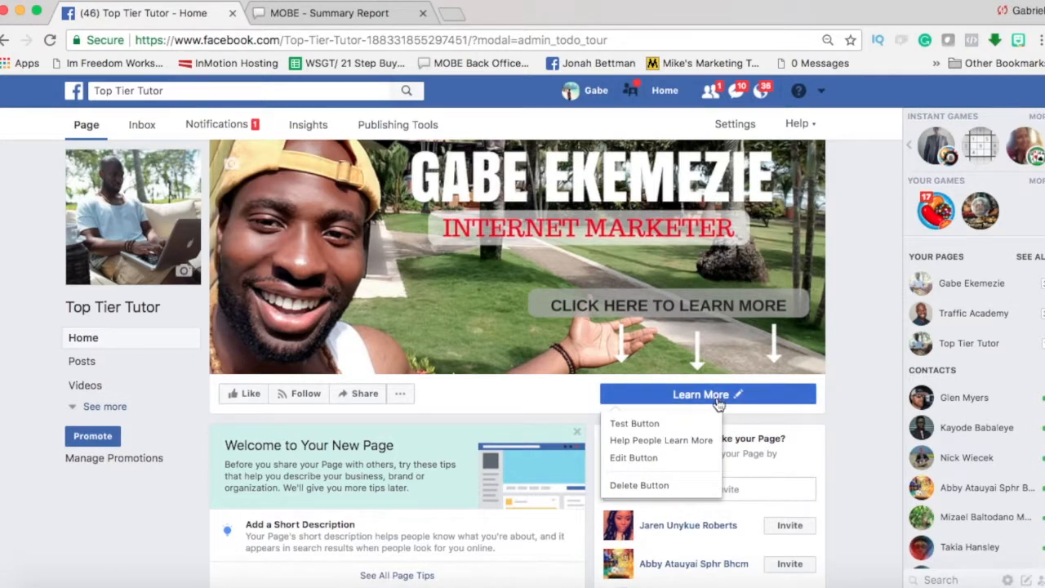
click(632, 460)
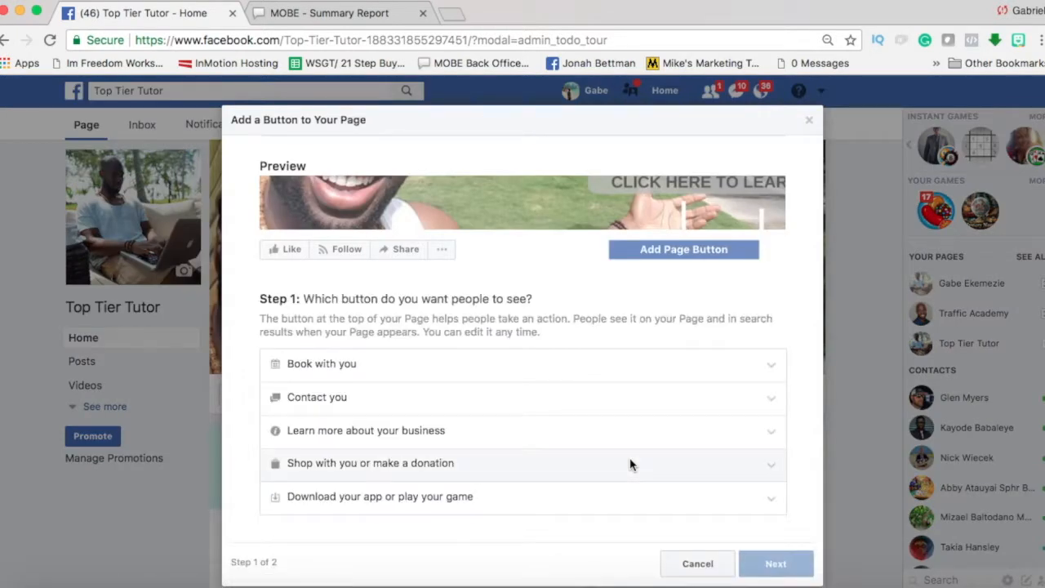
click(412, 417)
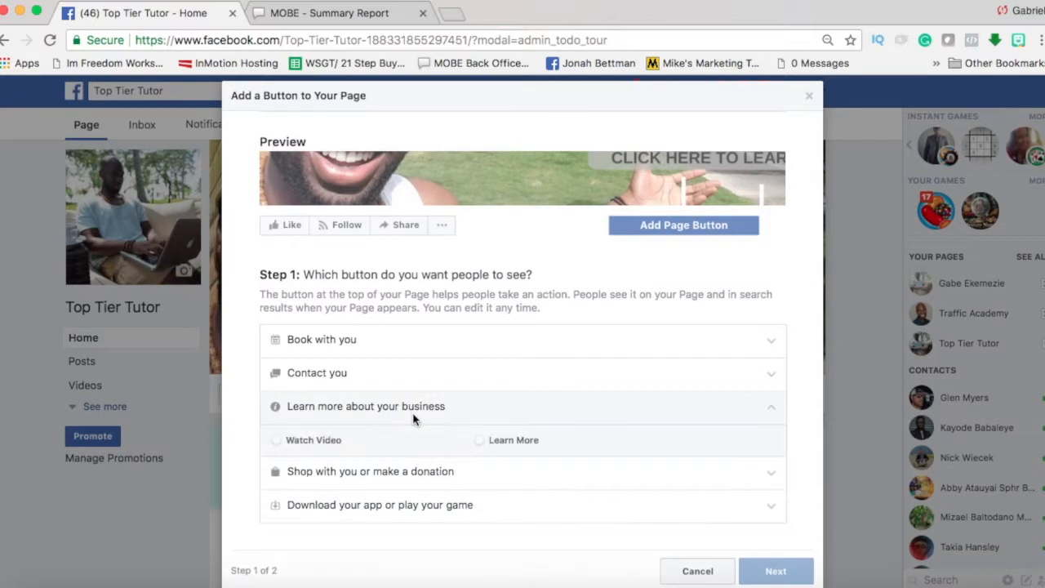
click(482, 442)
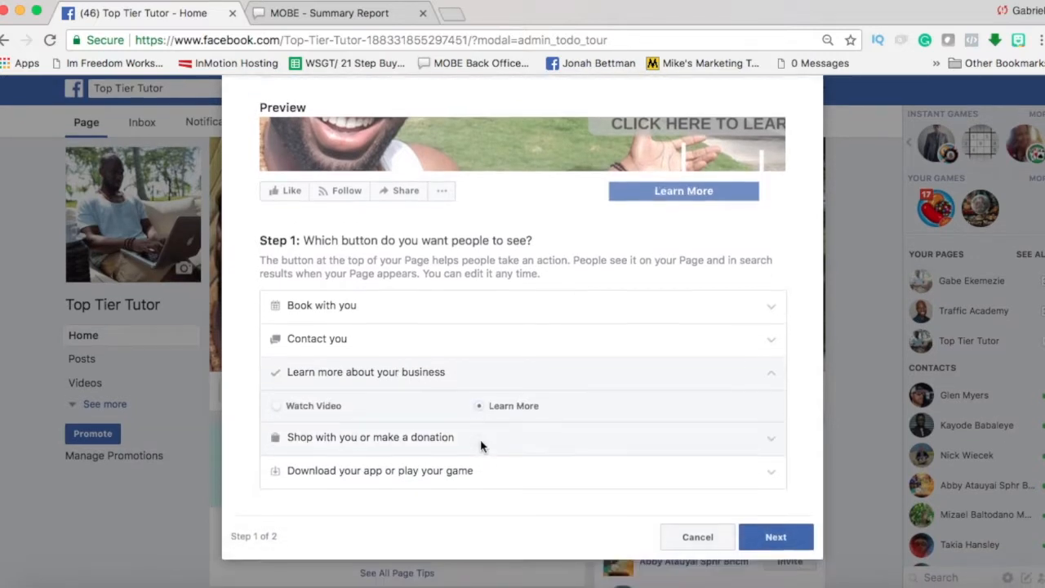
click(764, 538)
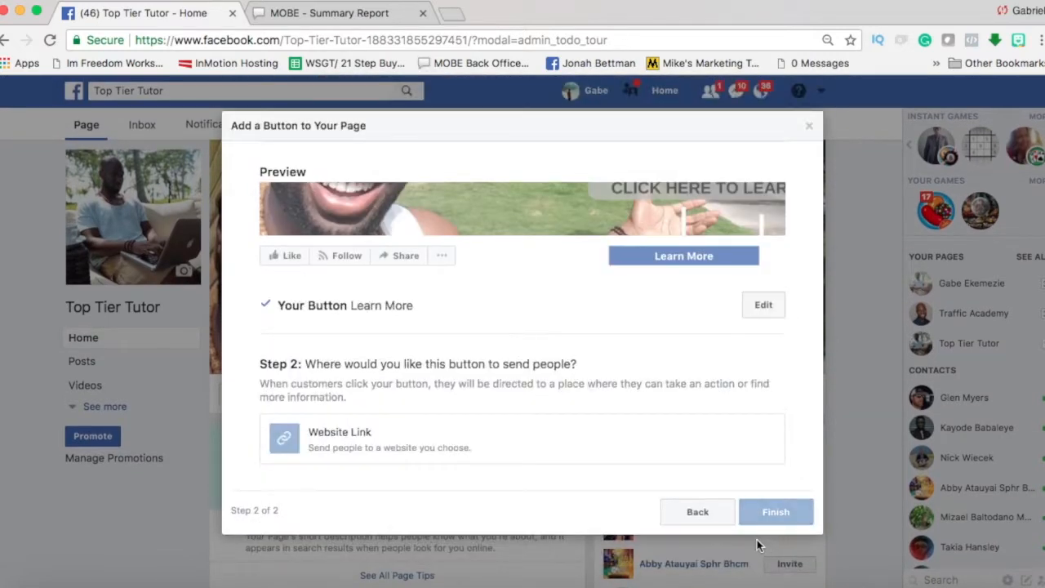
- Choose Website Link as the Learn More button's destination and enter the web address of the owner's ebook page
click(313, 429)
click(428, 207)
text(eb)
key(BackSpace)
key(BackSpace)
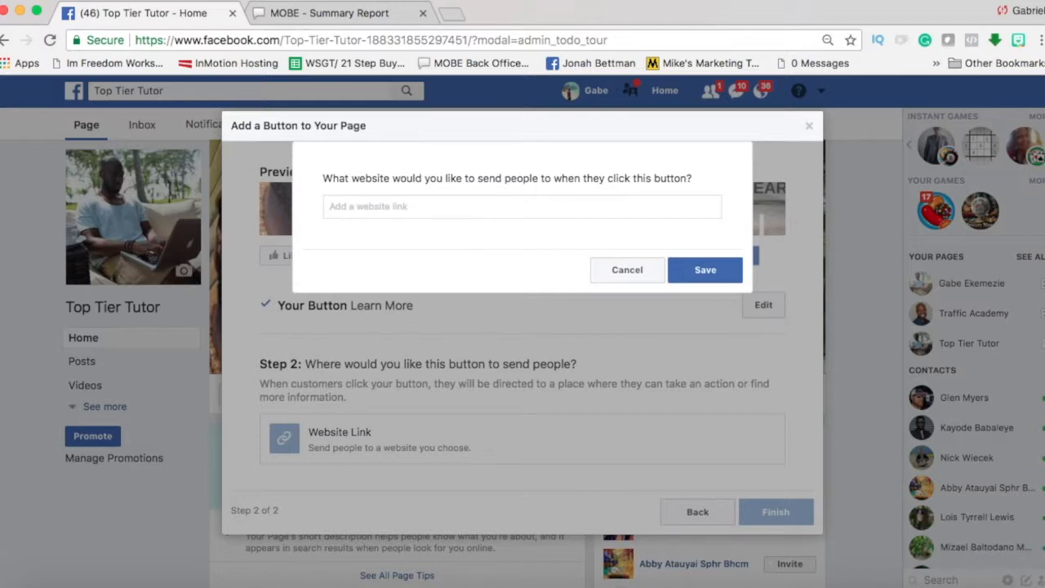
text(ga)
key(BackSpace)
key(BackSpace)
text(www.gabeekemezie.com/ebook)
- Check the entered web address, save the link and finish adding the button to the page
drag(462, 206, 315, 204)
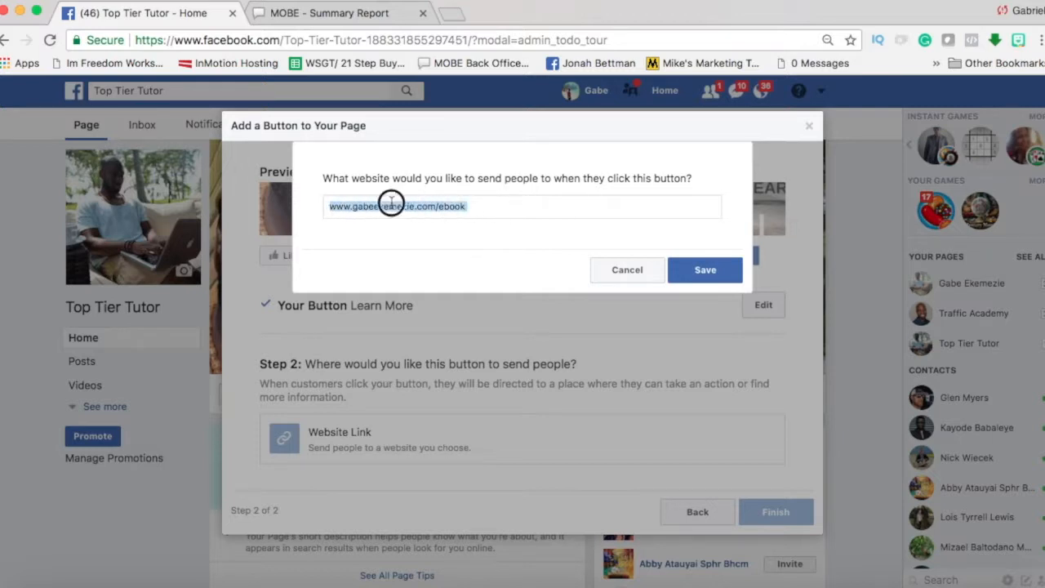
click(389, 206)
drag(437, 206, 352, 205)
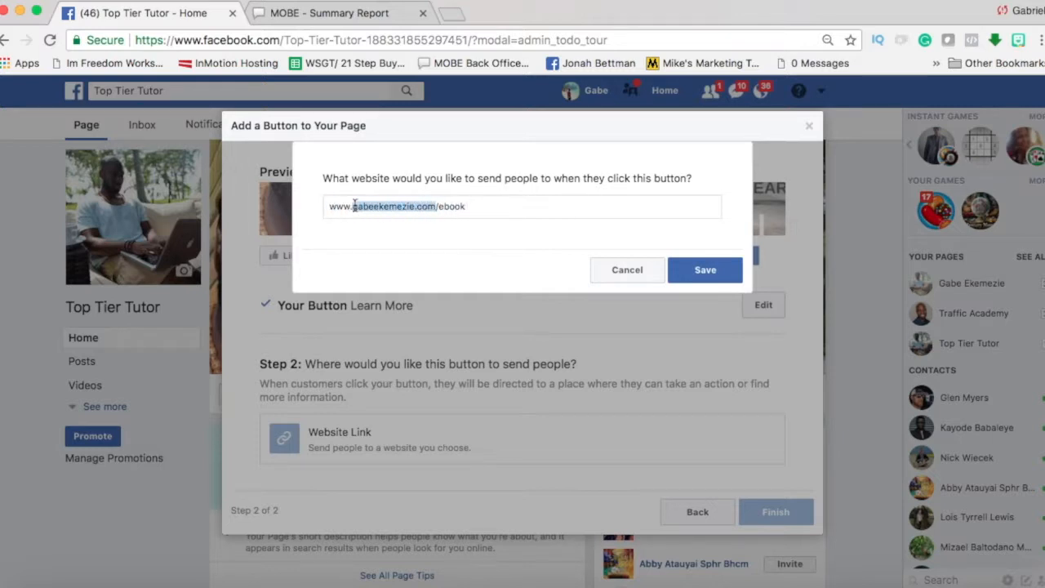
click(485, 206)
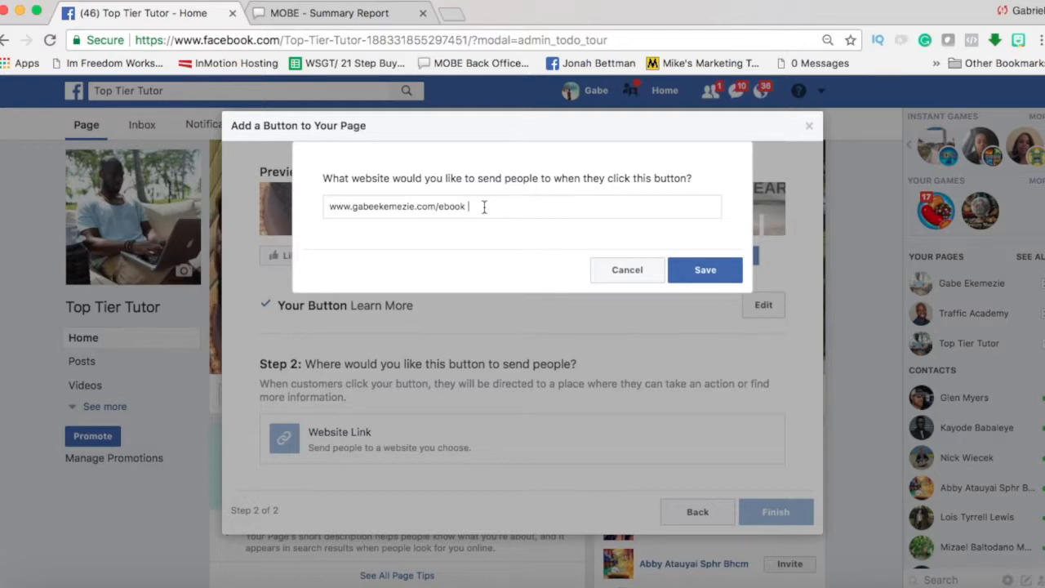
drag(485, 206, 307, 212)
click(415, 204)
click(703, 271)
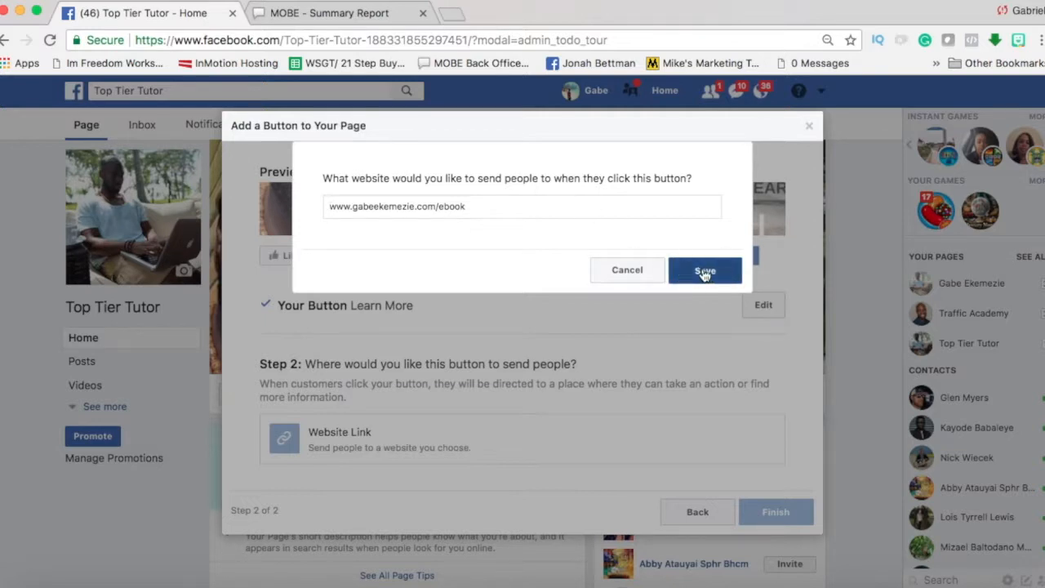
click(770, 459)
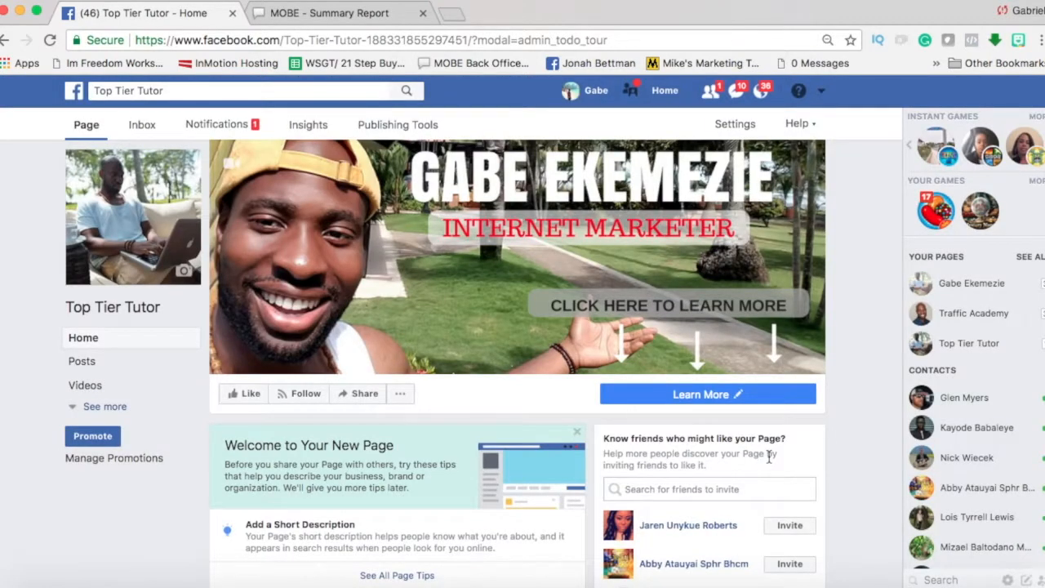
- Test the Learn More button, look over the ebook landing page it links to, and return to the Facebook page
click(726, 398)
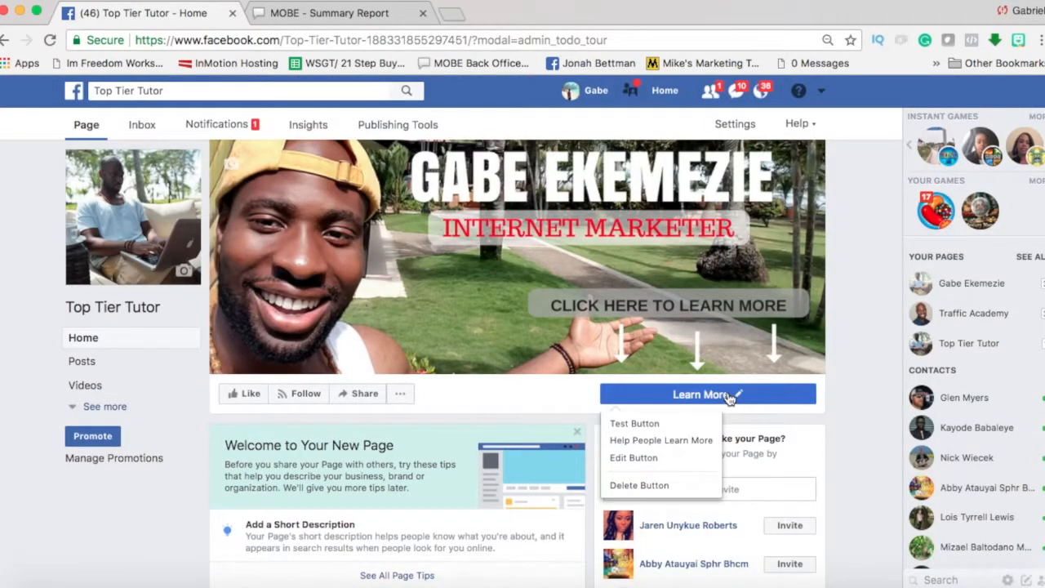
click(635, 424)
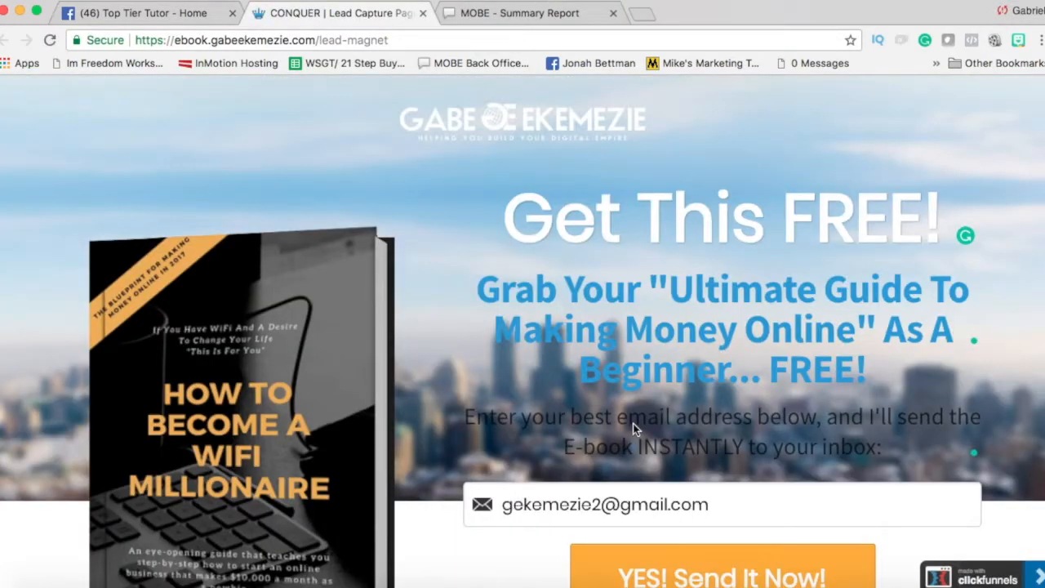
scroll(633, 423, down, 3)
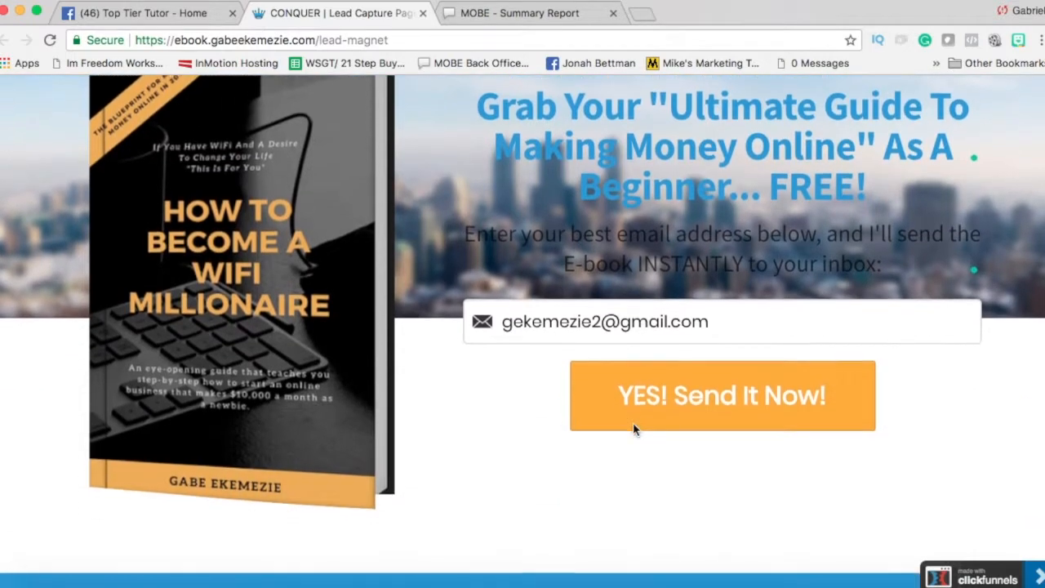
scroll(632, 423, up, 3)
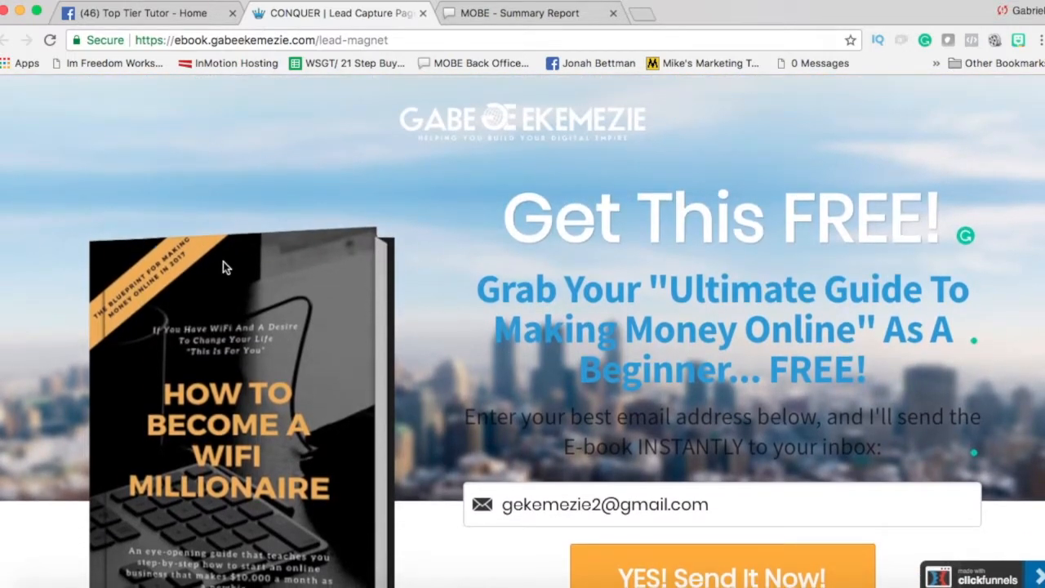
click(143, 14)
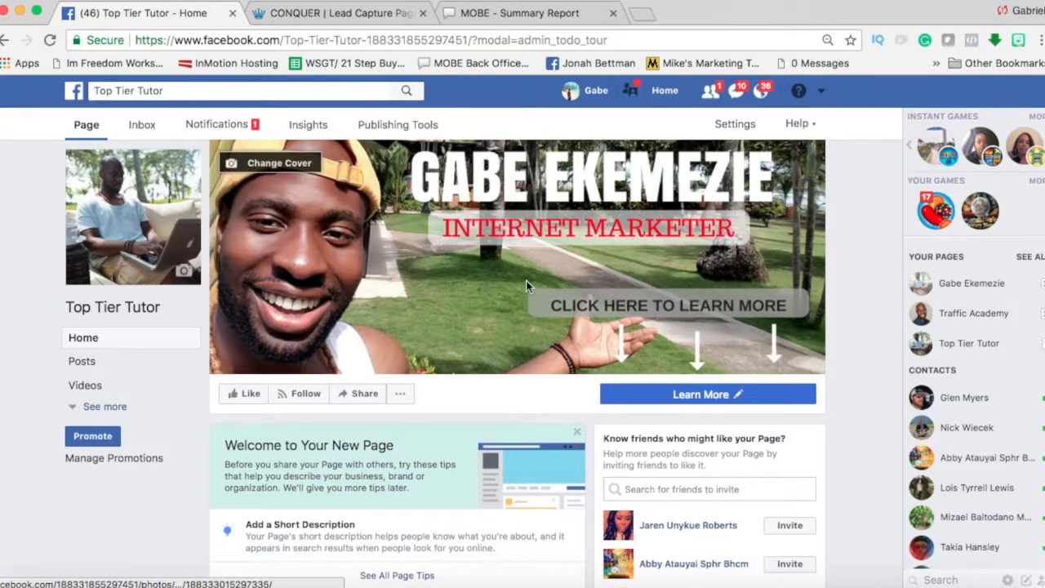
- Look over the brand page's posts, post composer and suggested friends to invite
scroll(526, 281, down, 10)
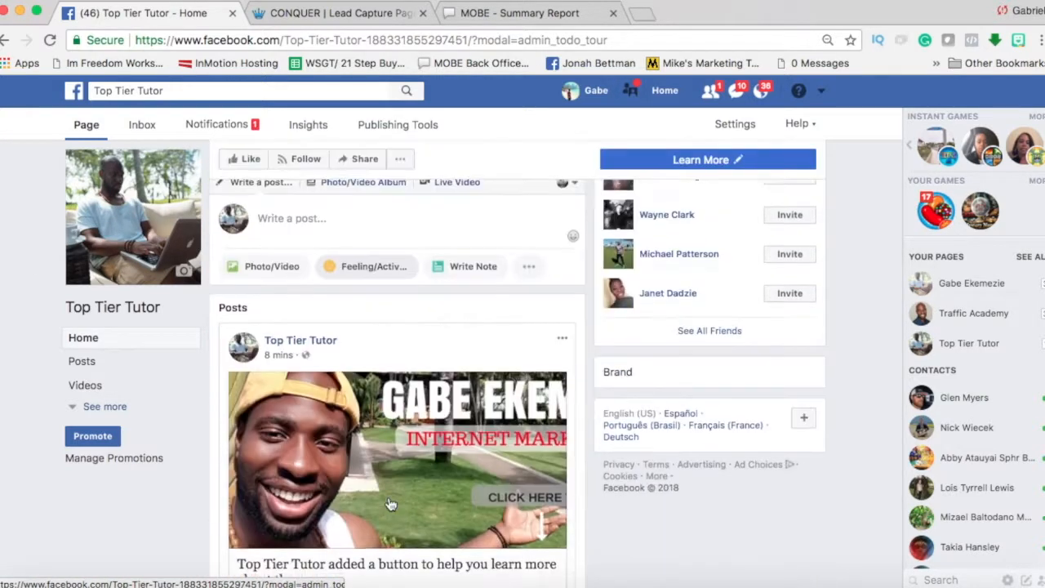
scroll(390, 504, down, 5)
scroll(390, 504, up, 2)
scroll(390, 504, up, 10)
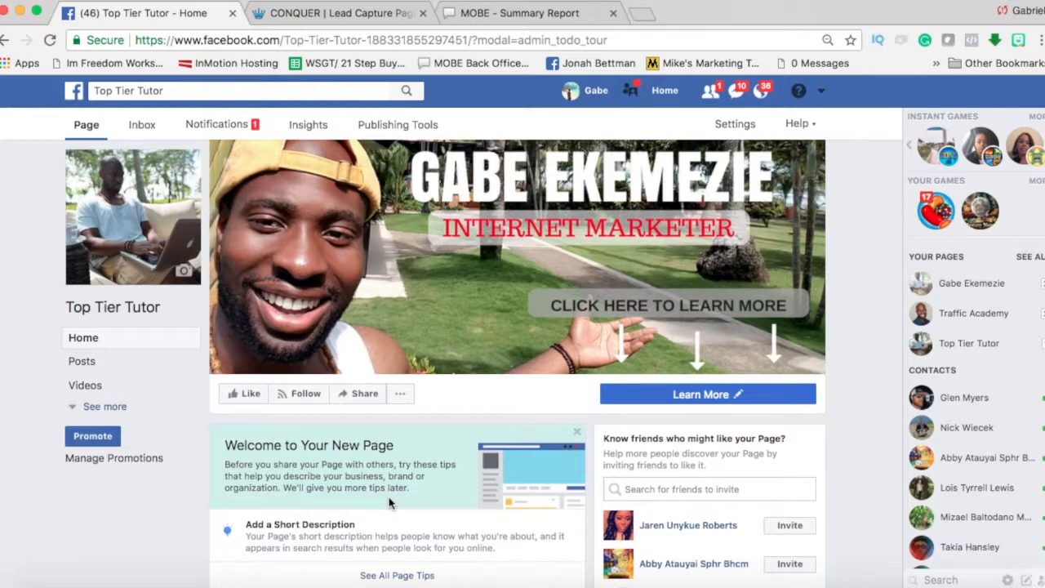
scroll(728, 552, down, 5)
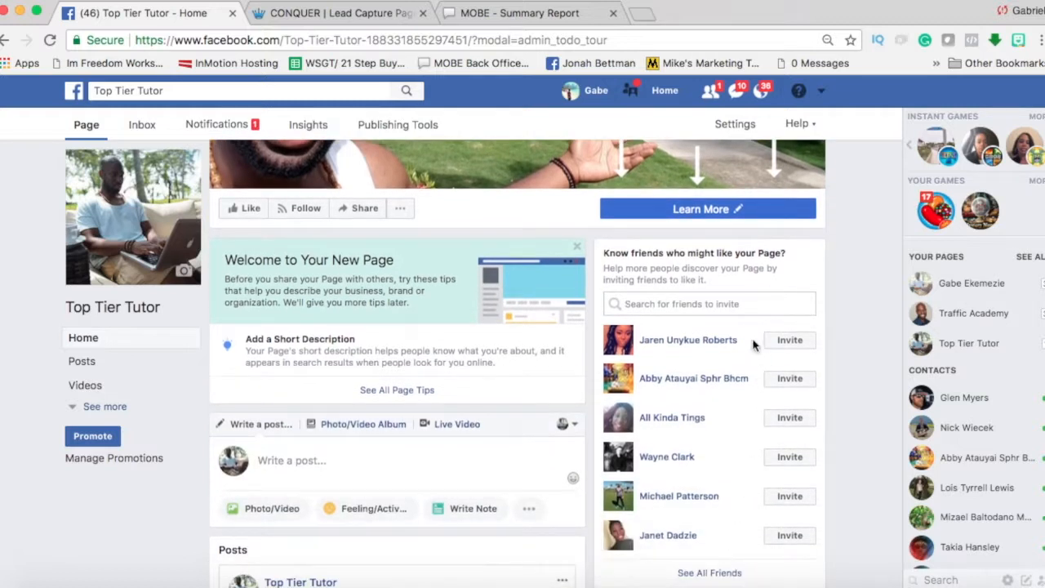
scroll(741, 308, up, 5)
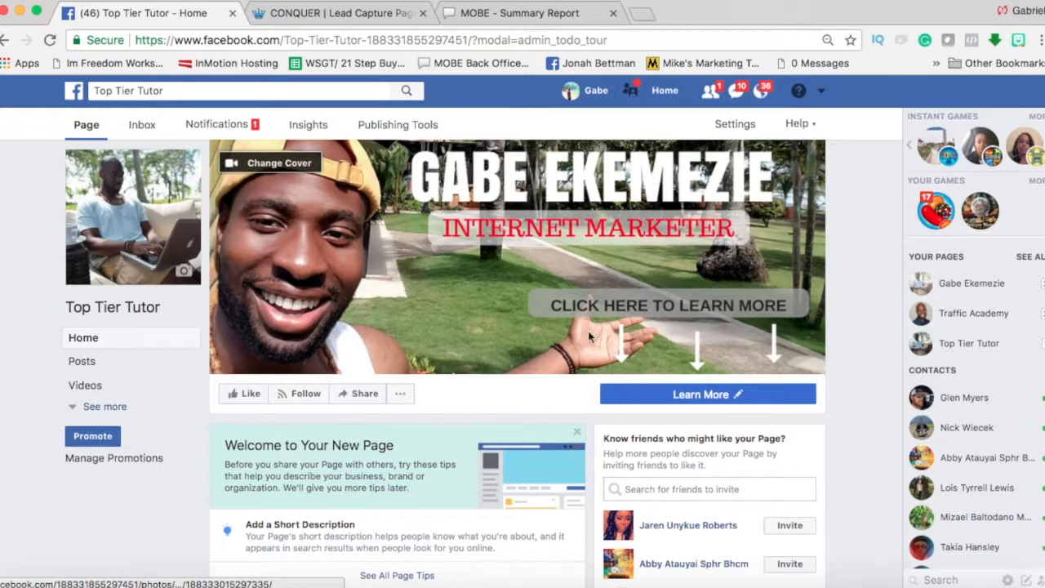
- Test the Learn More button again, examine the landing page's email opt-in form, and return to the Facebook page
mouse_move(713, 396)
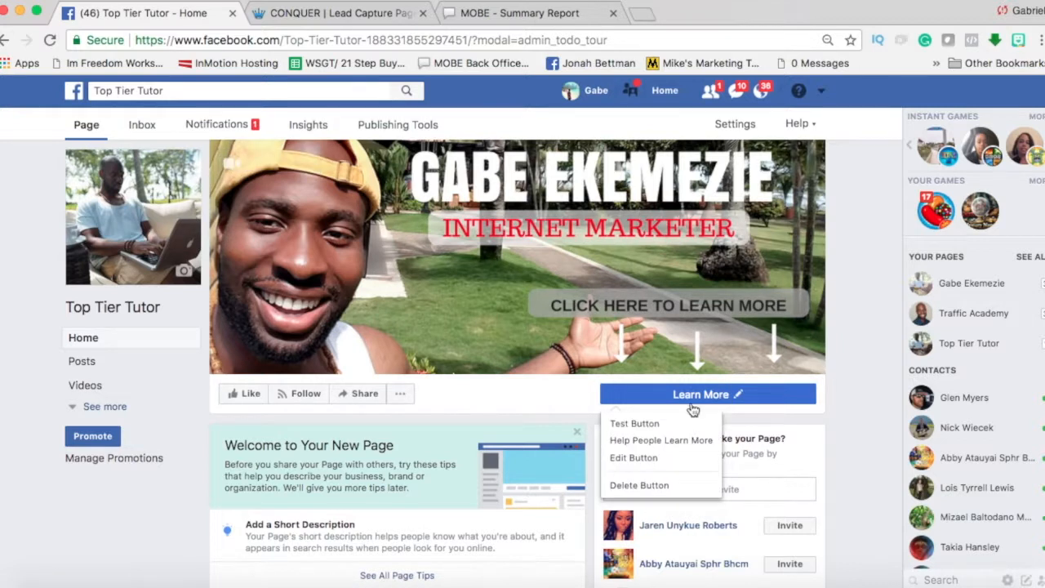
click(649, 423)
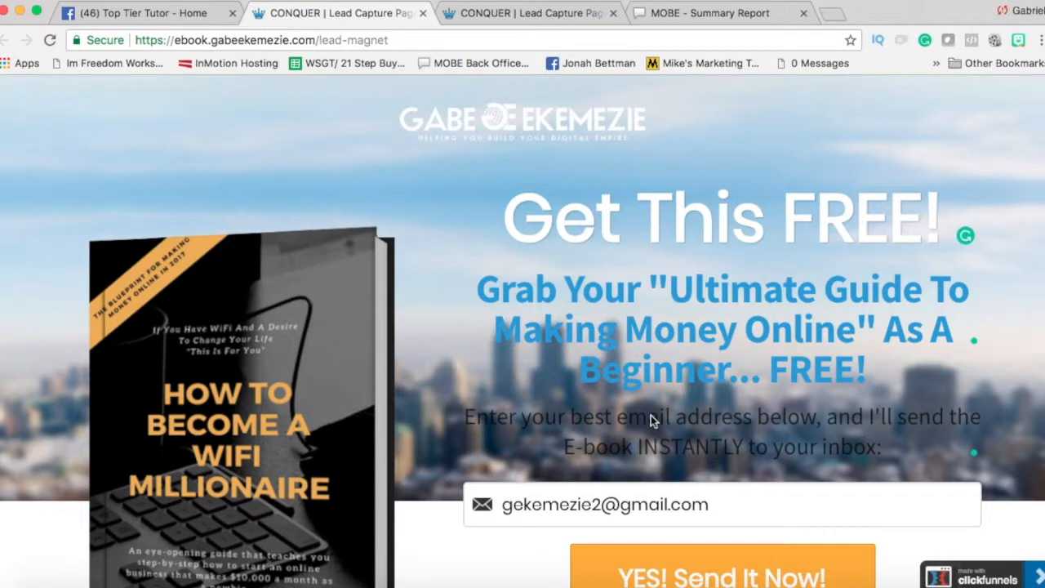
scroll(650, 420, down, 3)
click(732, 422)
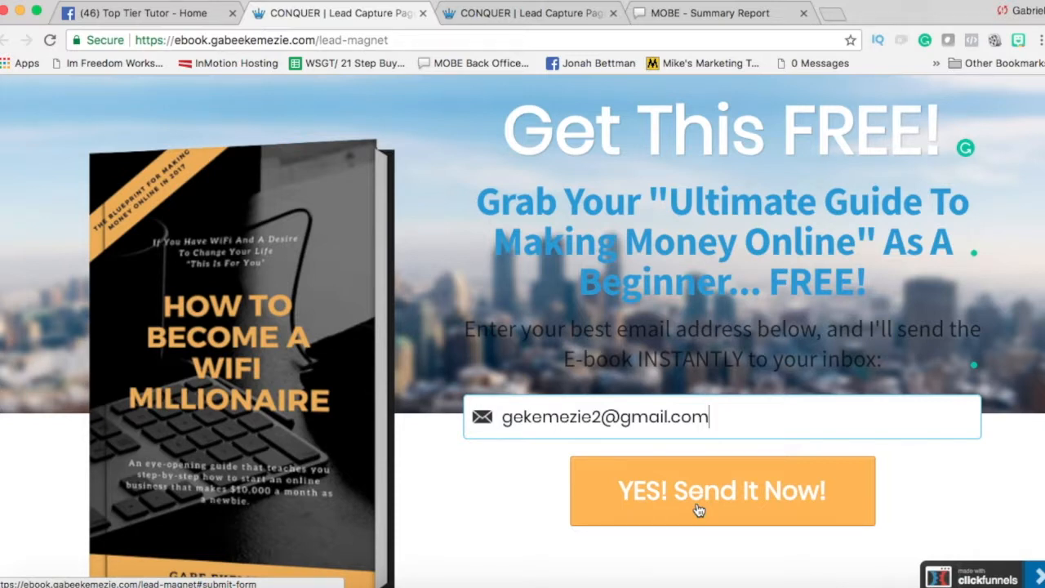
click(151, 15)
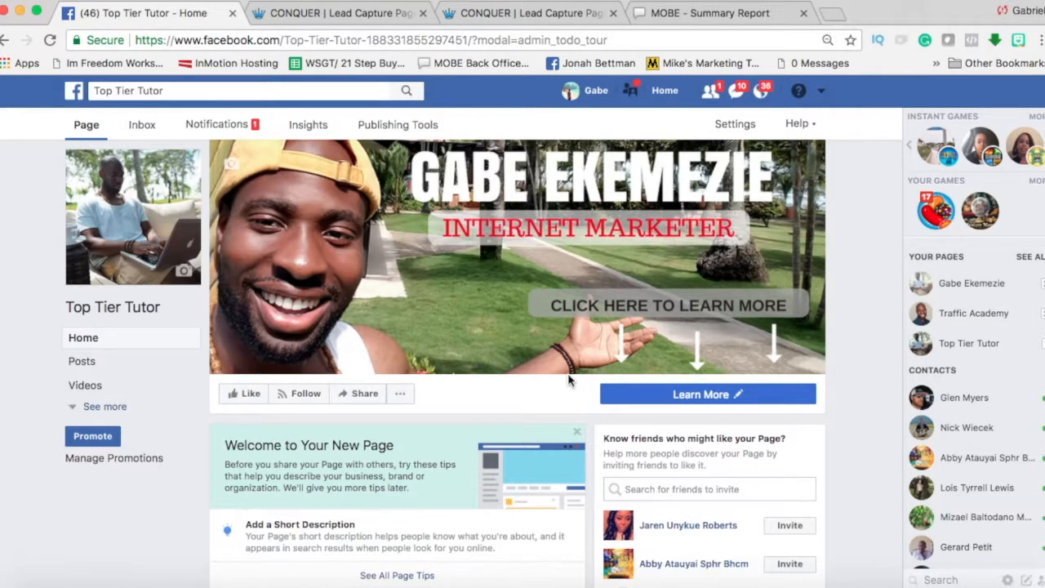
scroll(569, 379, down, 3)
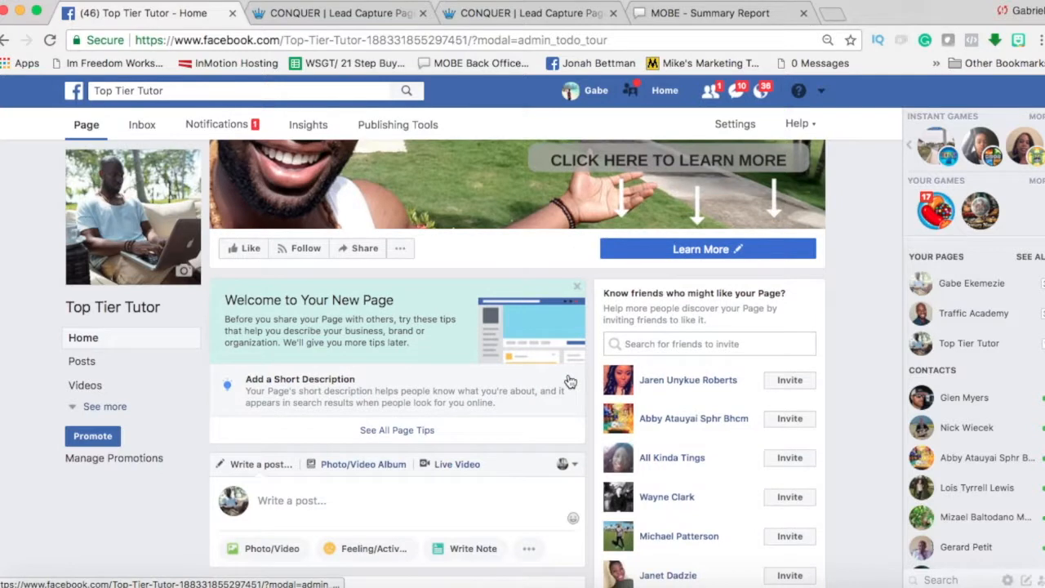